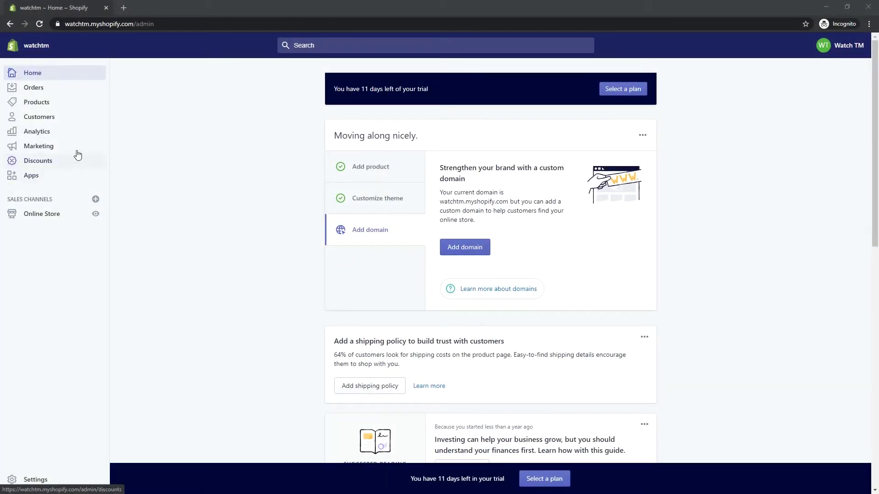
Step: Open the Apps section of the Shopify admin to reach the Oberlo listing
{"action": "left_click", "coordinate": [51, 179]}
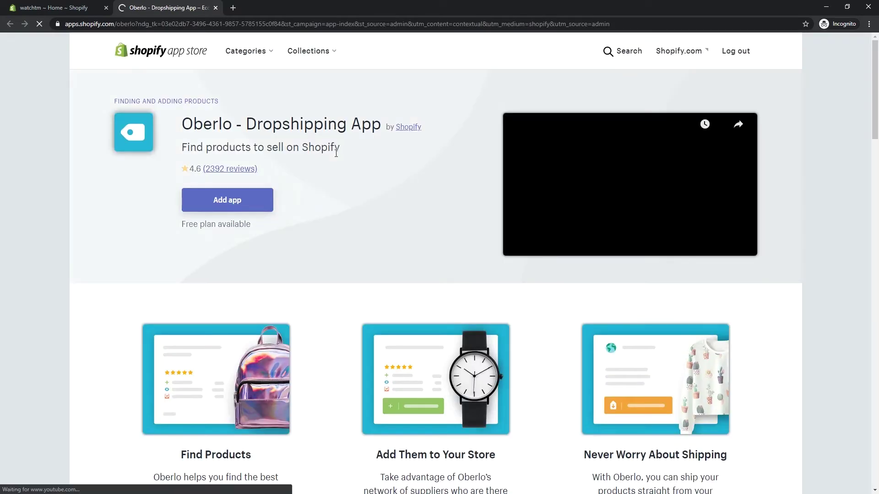
Step: Add Oberlo to the watchtm store, grant its permissions, and start exploring products
{"action": "left_click", "coordinate": [243, 201]}
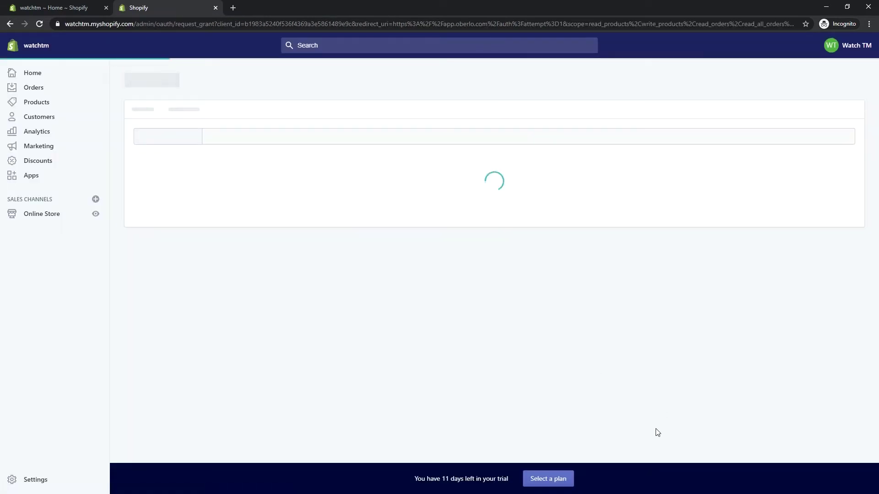
{"action": "left_click", "coordinate": [625, 402]}
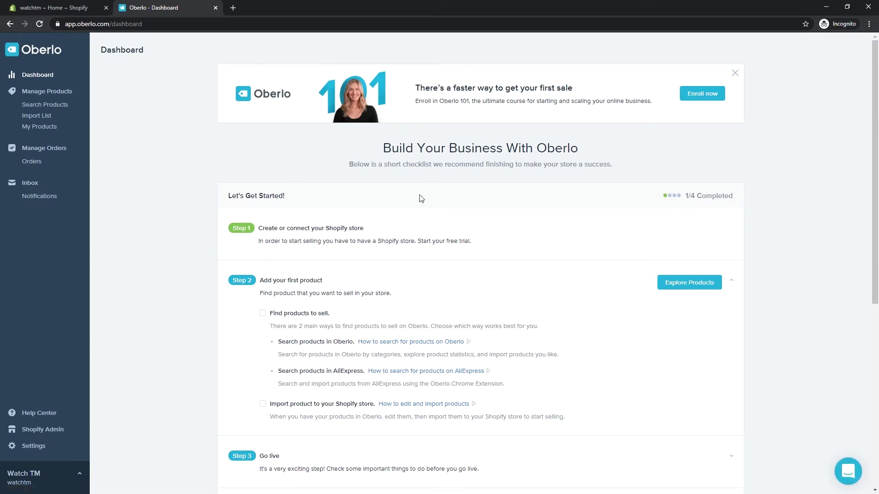
{"action": "left_click", "coordinate": [677, 289]}
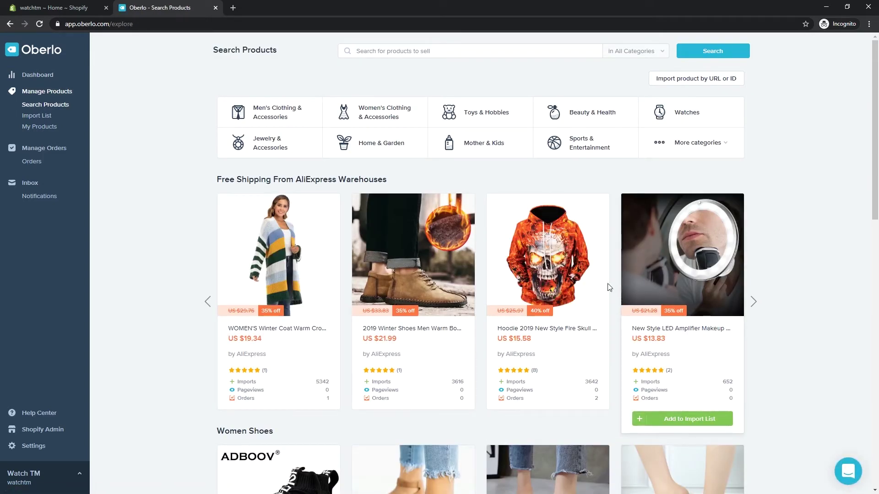
Step: Search Oberlo products for '2020 fashion watches for men'
{"action": "left_click", "coordinate": [378, 52]}
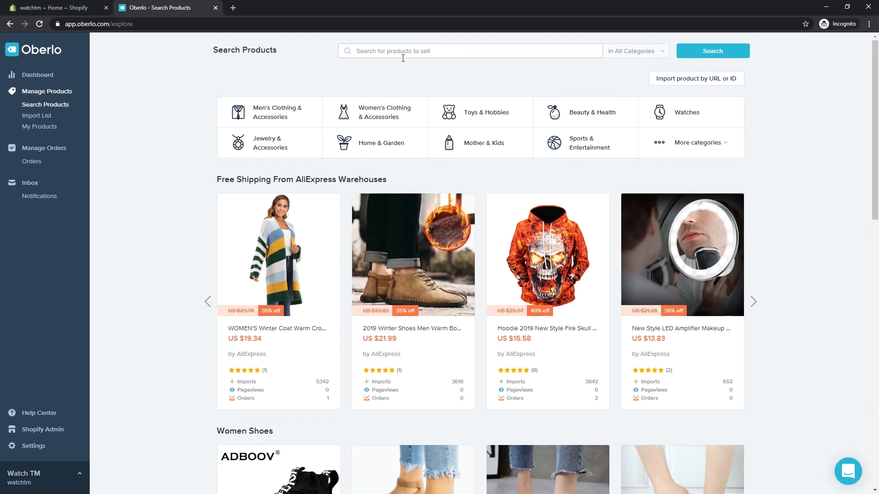
{"action": "type", "text": "2020 fashion watches for men"}
{"action": "key", "text": "Return"}
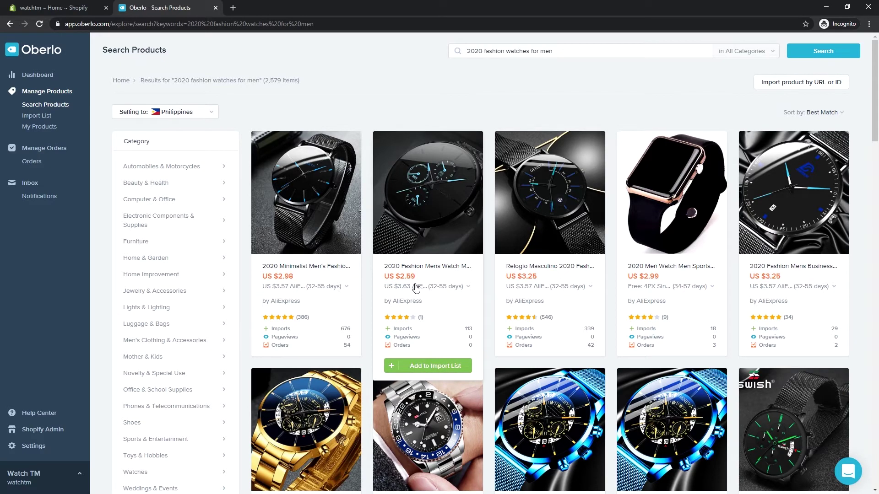
Step: Add the SWISH and Ultra Thin watches from the results to the import list
{"action": "scroll", "coordinate": [415, 288], "scroll_direction": "down", "scroll_amount": 7}
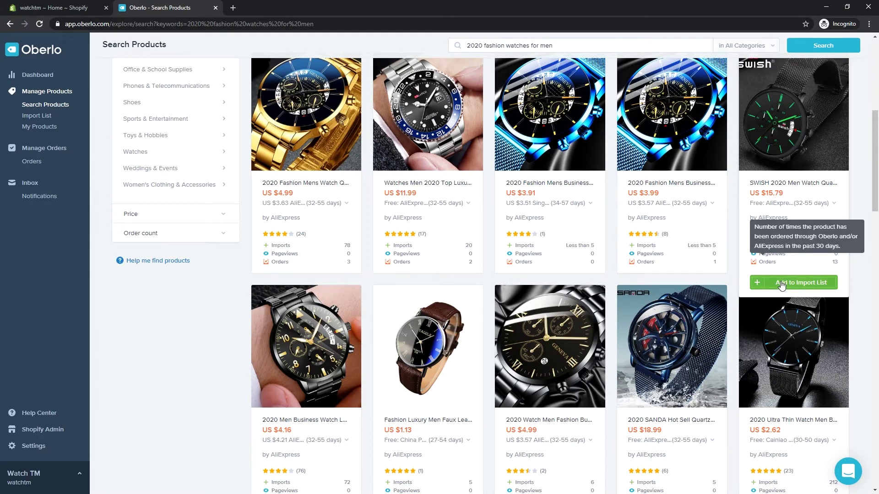
{"action": "left_click", "coordinate": [781, 284]}
{"action": "scroll", "coordinate": [779, 288], "scroll_direction": "down", "scroll_amount": 4}
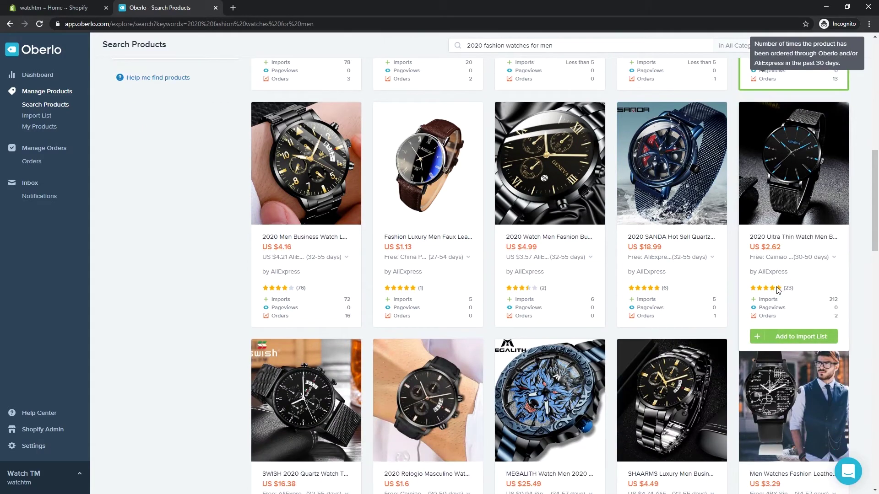
{"action": "left_click", "coordinate": [801, 337]}
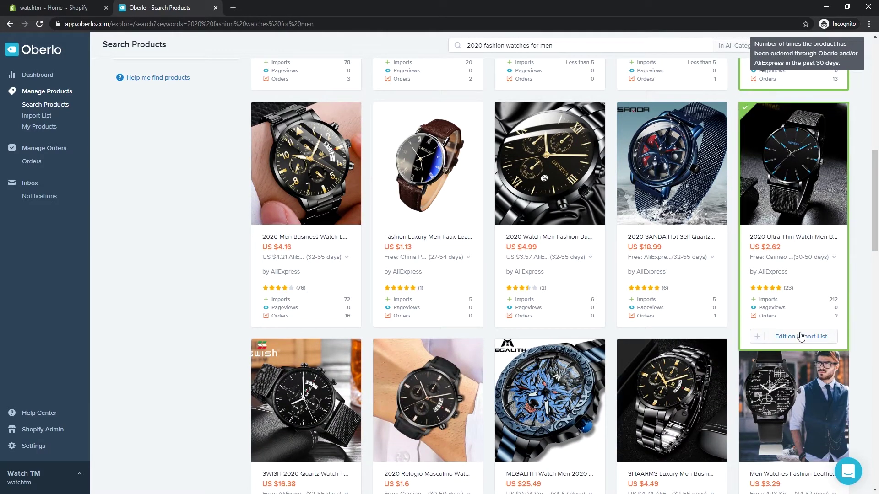
{"action": "scroll", "coordinate": [518, 282], "scroll_direction": "up", "scroll_amount": 5}
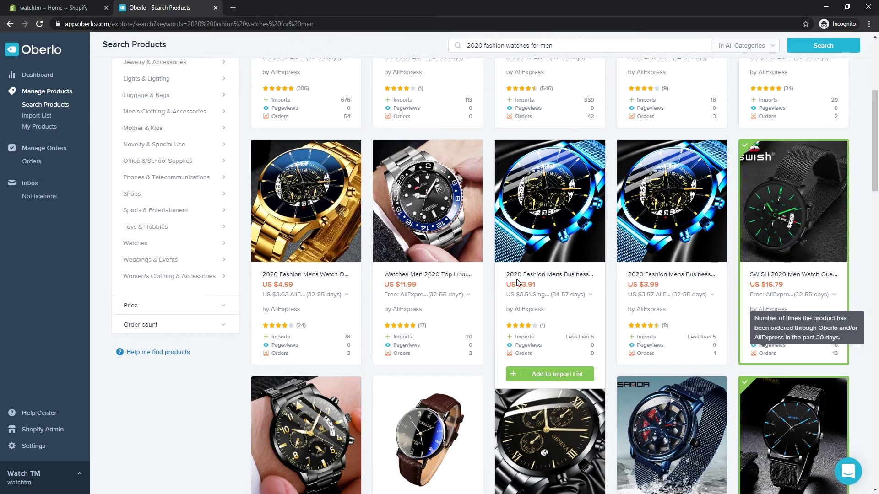
{"action": "scroll", "coordinate": [518, 283], "scroll_direction": "up", "scroll_amount": 5}
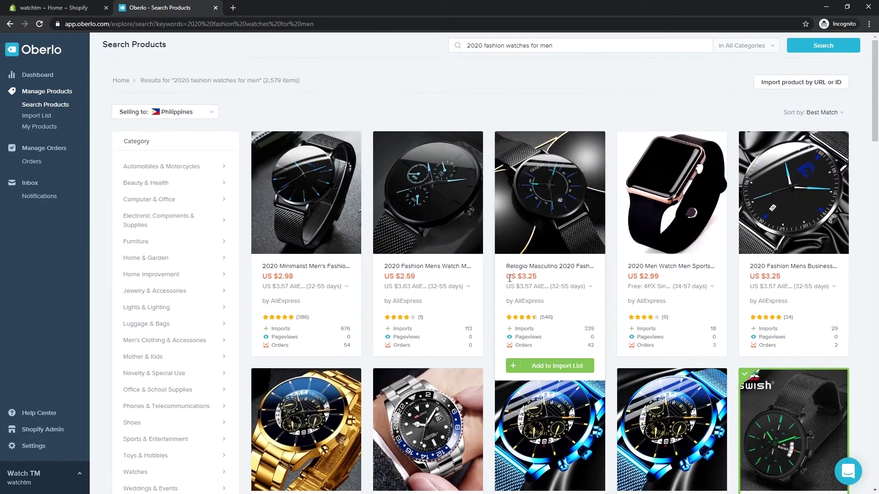
{"action": "left_click", "coordinate": [44, 118]}
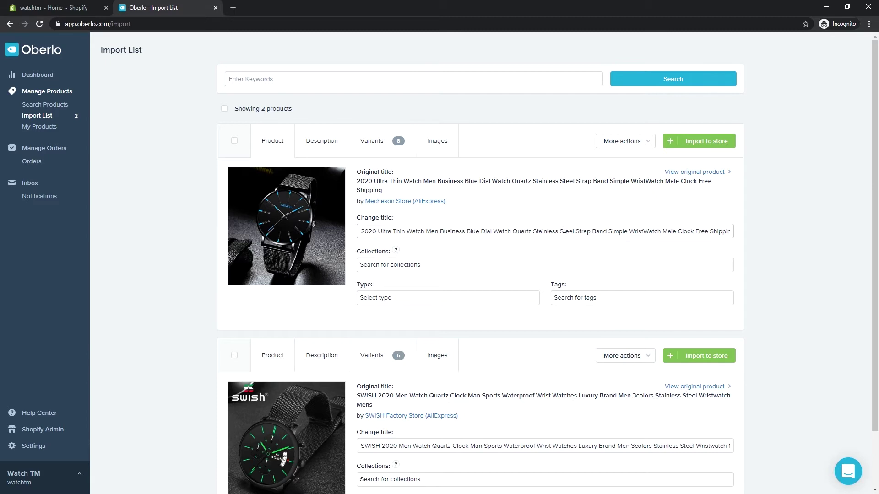
Step: Replace the Ultra Thin watch's title with 'Watch TM Iconic Mesh' and confirm it
{"action": "scroll", "coordinate": [564, 229], "scroll_direction": "down", "scroll_amount": 2}
{"action": "scroll", "coordinate": [563, 228], "scroll_direction": "up", "scroll_amount": 2}
{"action": "triple_click", "coordinate": [516, 231]}
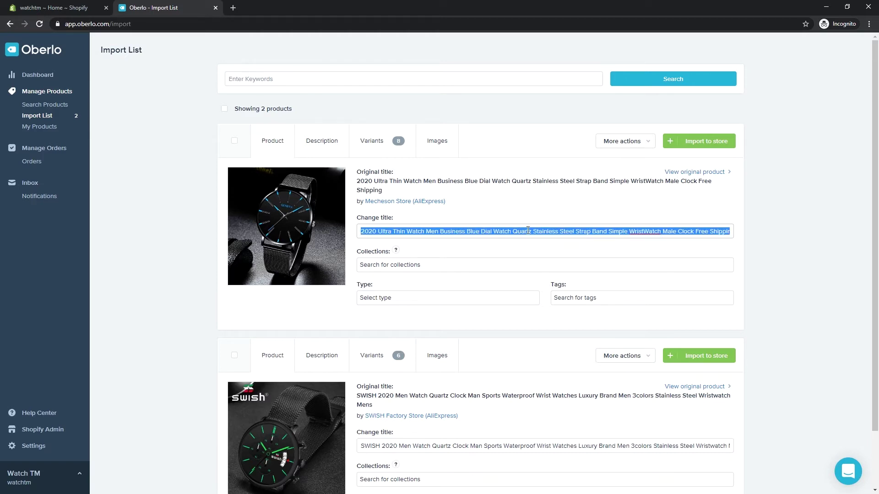
{"action": "key", "text": "BackSpace"}
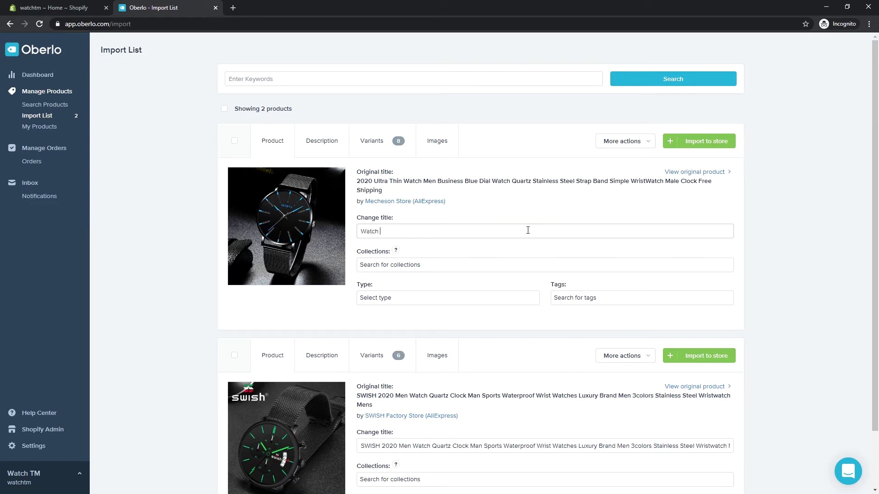
{"action": "type", "text": "Watch TM Iconic Mesh"}
{"action": "left_click", "coordinate": [522, 224]}
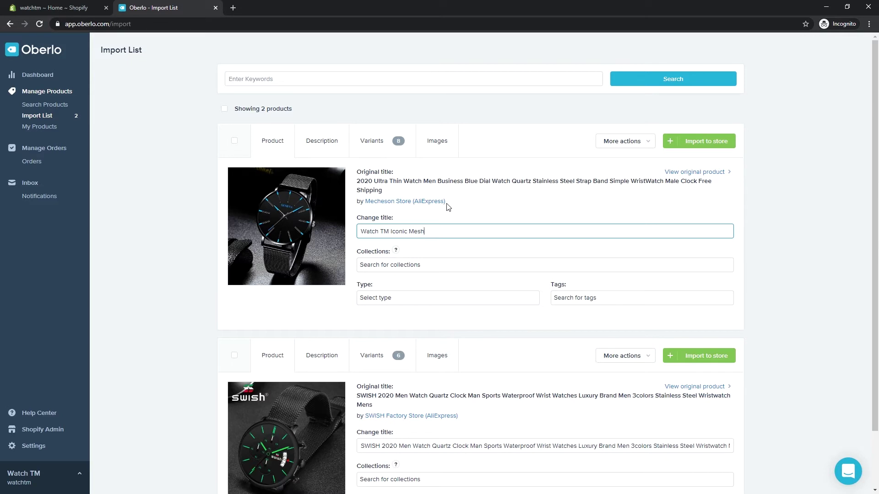
{"action": "left_click", "coordinate": [325, 146]}
Step: Delete the 'Brand Name: PHYTO' and 'item type: relogio masculino' lines, changing 'No' to 'Not'
{"action": "left_click_drag", "start_coordinate": [301, 209], "coordinate": [193, 208]}
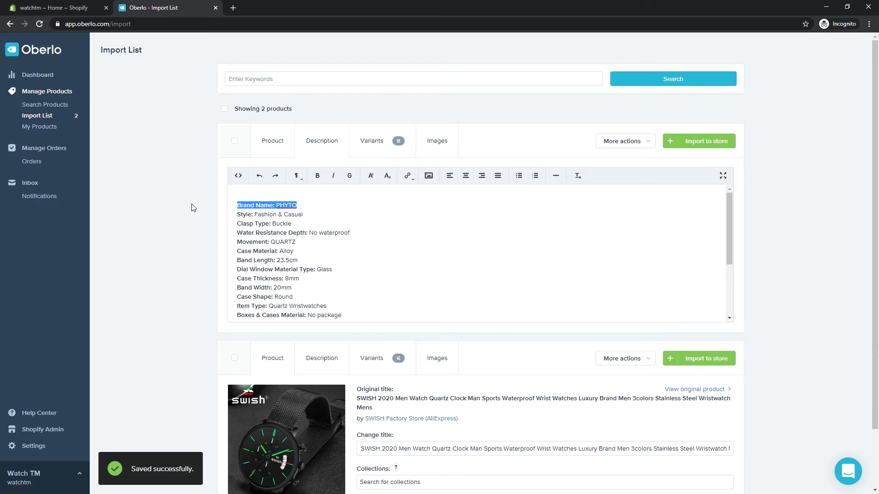
{"action": "key", "text": "BackSpace"}
{"action": "key", "text": "BackSpace"}
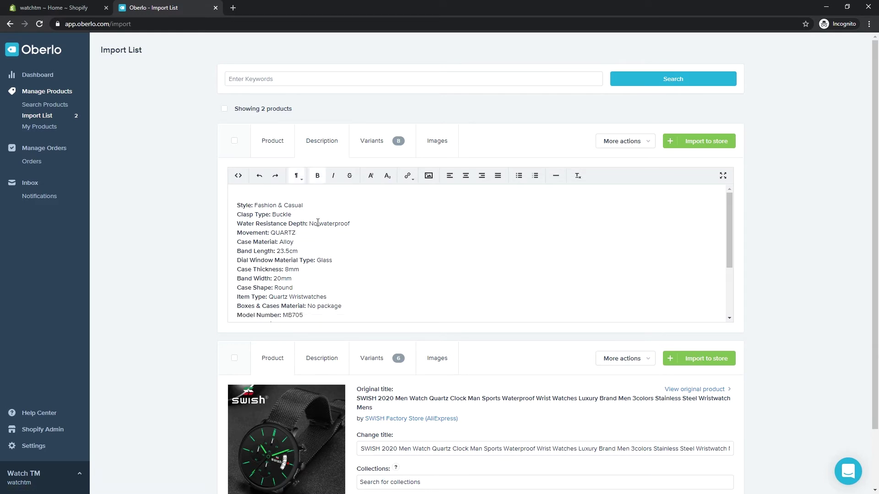
{"action": "type", "text": "t"}
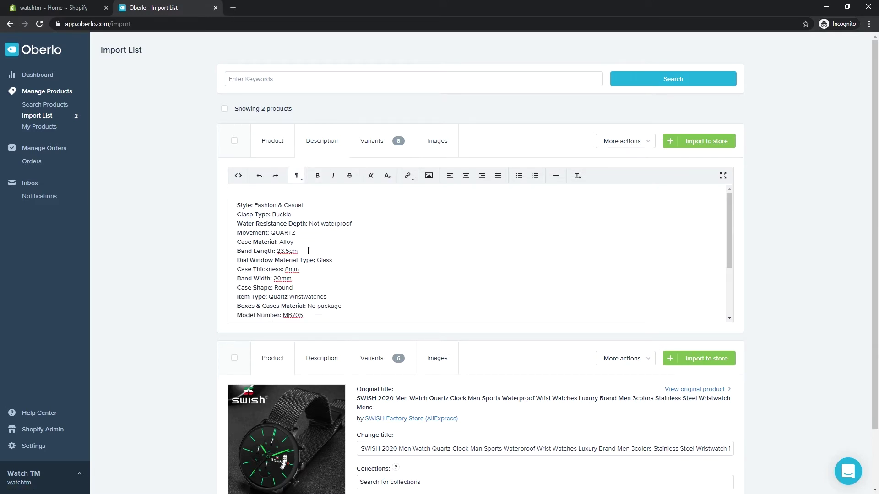
{"action": "scroll", "coordinate": [306, 251], "scroll_direction": "down", "scroll_amount": 3}
{"action": "left_click_drag", "start_coordinate": [327, 306], "coordinate": [212, 306]}
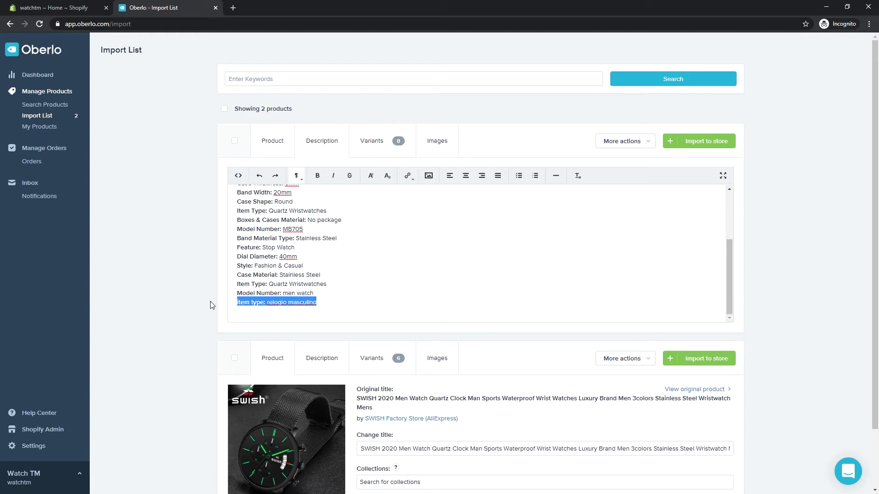
{"action": "key", "text": "BackSpace"}
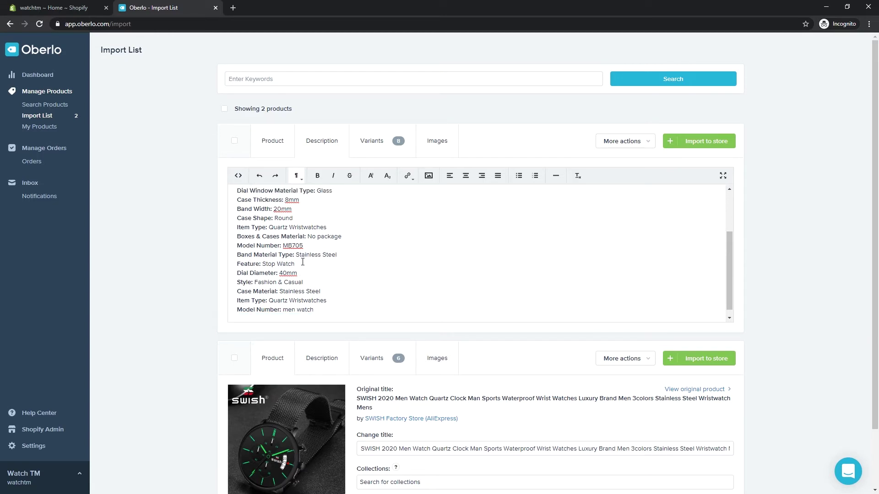
{"action": "scroll", "coordinate": [302, 262], "scroll_direction": "up", "scroll_amount": 2}
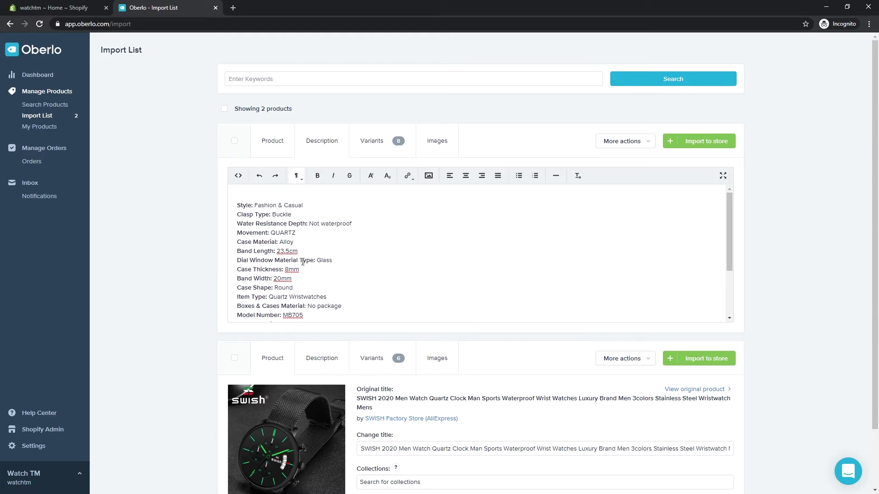
{"action": "scroll", "coordinate": [303, 262], "scroll_direction": "down", "scroll_amount": 1}
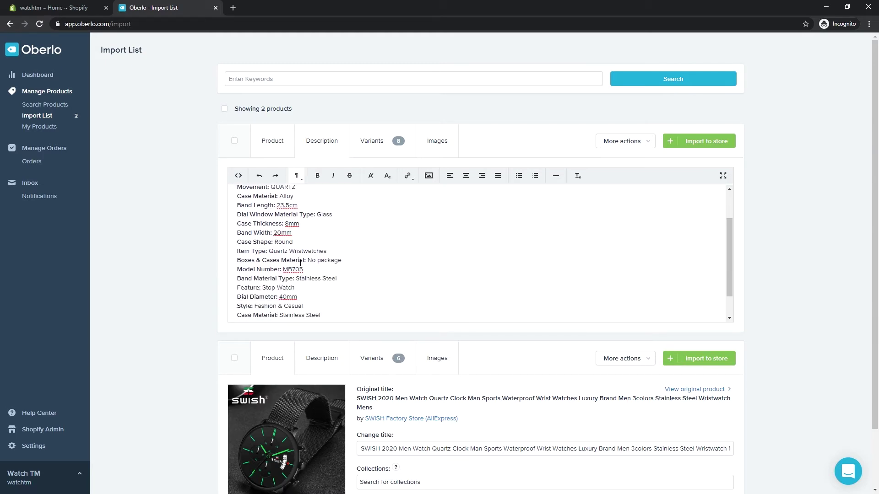
{"action": "scroll", "coordinate": [301, 262], "scroll_direction": "down", "scroll_amount": 1}
{"action": "scroll", "coordinate": [300, 262], "scroll_direction": "up", "scroll_amount": 2}
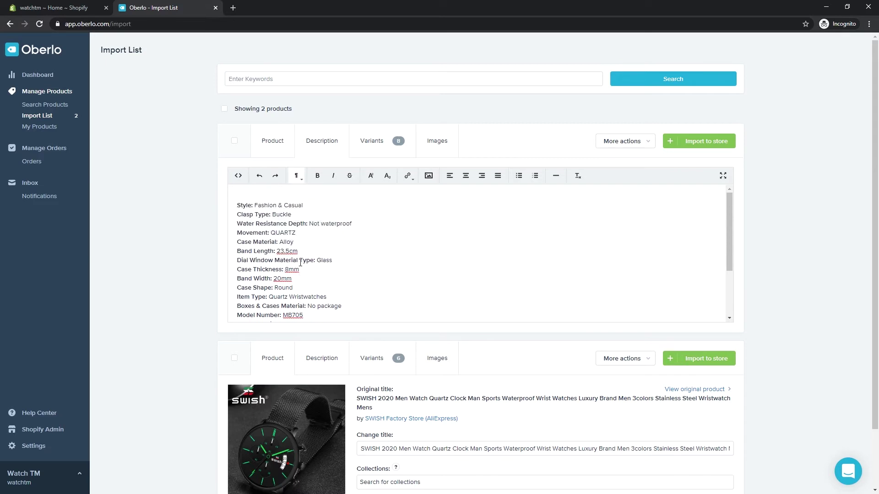
{"action": "left_click", "coordinate": [372, 141]}
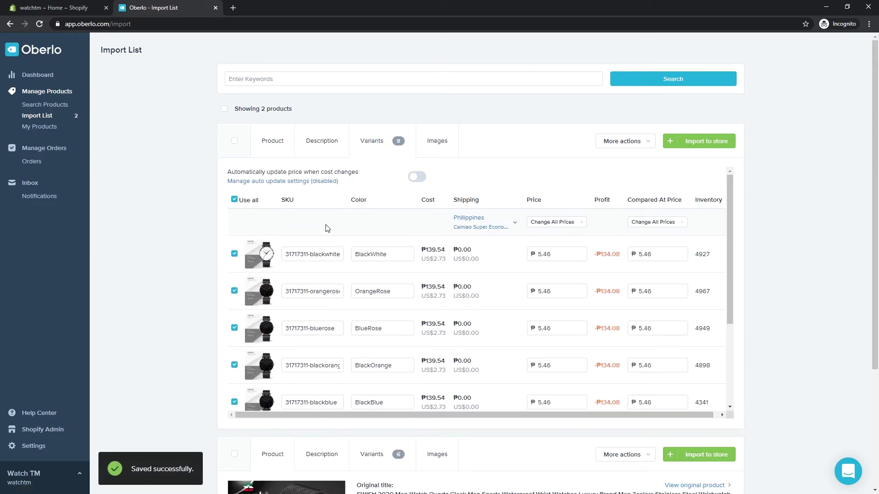
Step: Price the first four variants, including BlueRose and BlackOrange, at 300.00
{"action": "double_click", "coordinate": [563, 251]}
{"action": "type", "text": "300"}
{"action": "left_click", "coordinate": [560, 292]}
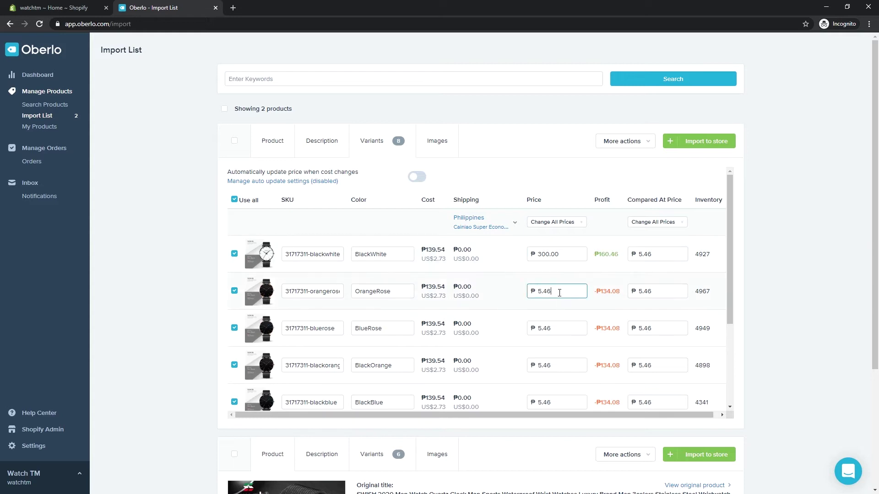
{"action": "double_click", "coordinate": [567, 253]}
{"action": "key", "text": "ctrl+c"}
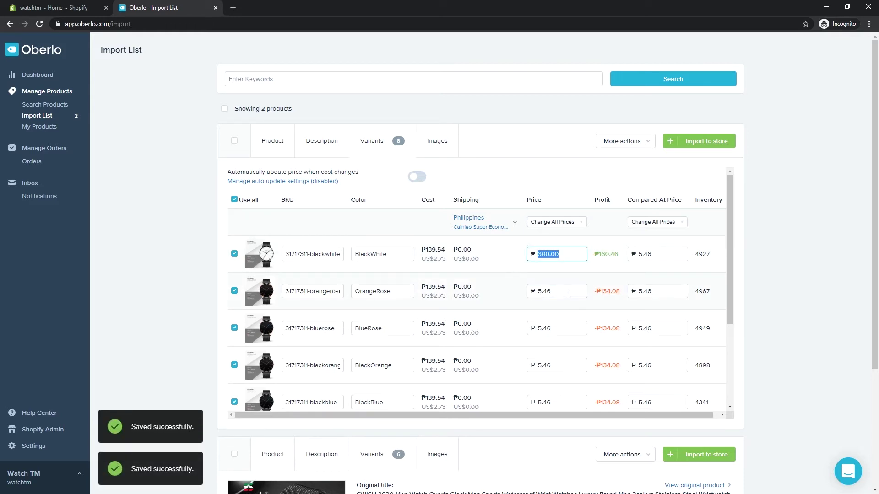
{"action": "double_click", "coordinate": [568, 292]}
{"action": "key", "text": "ctrl+v"}
{"action": "double_click", "coordinate": [565, 330]}
{"action": "key", "text": "ctrl+v"}
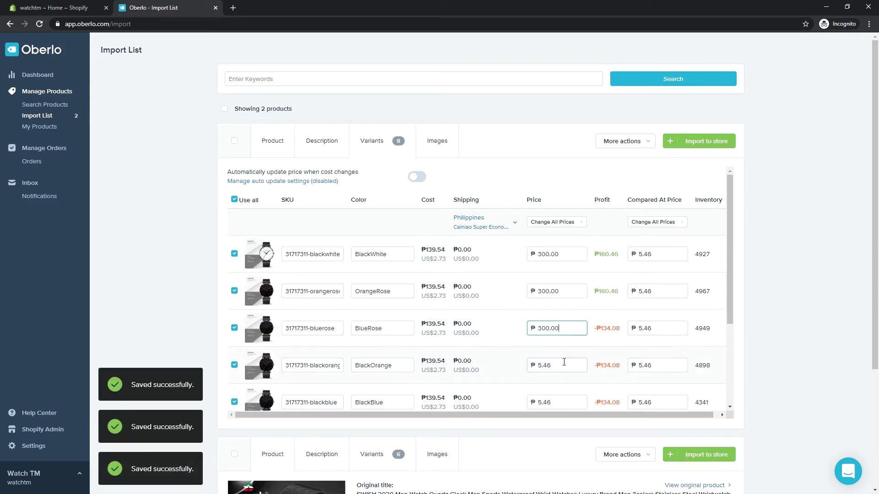
{"action": "double_click", "coordinate": [563, 366]}
{"action": "key", "text": "ctrl+v"}
Step: Set the BlackBlue, SilverWhite, RoseOrange and RoseBlue variant prices to 300.00
{"action": "scroll", "coordinate": [564, 366], "scroll_direction": "down", "scroll_amount": 3}
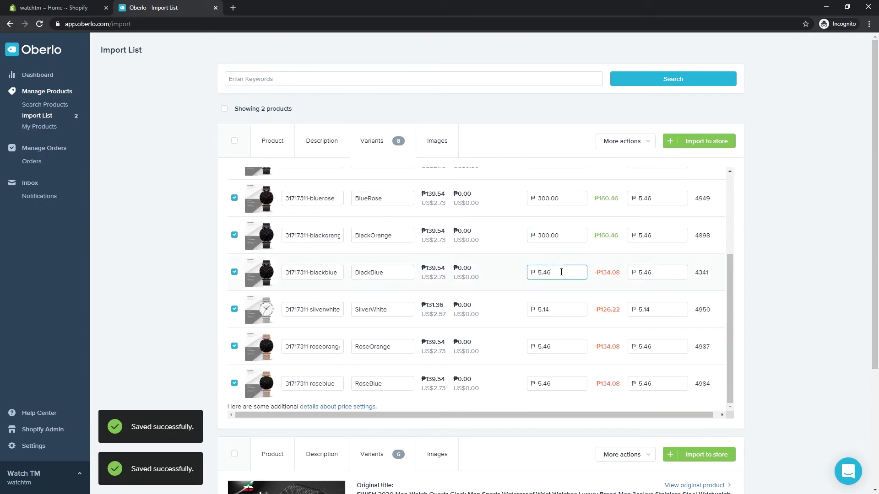
{"action": "double_click", "coordinate": [563, 273]}
{"action": "key", "text": "ctrl+v"}
{"action": "left_click", "coordinate": [558, 310]}
{"action": "double_click", "coordinate": [558, 309]}
{"action": "key", "text": "ctrl+v"}
{"action": "left_click", "coordinate": [563, 347]}
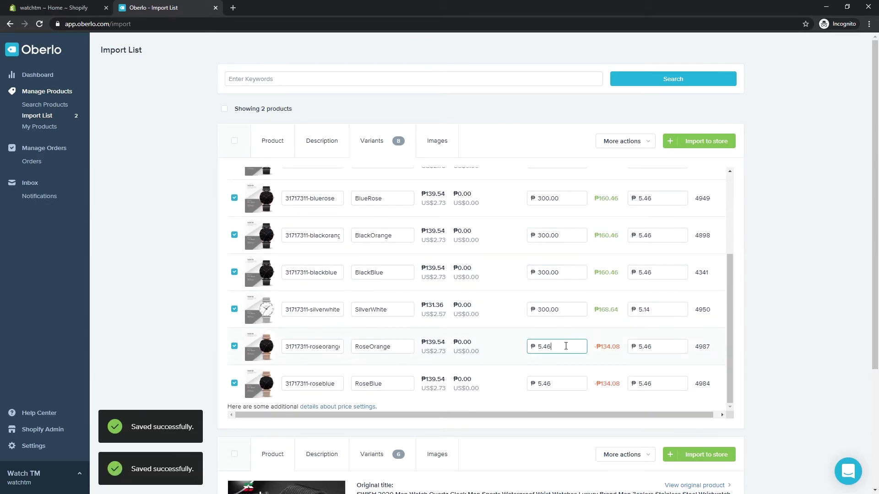
{"action": "double_click", "coordinate": [563, 346]}
{"action": "key", "text": "ctrl+v"}
{"action": "left_click", "coordinate": [564, 383]}
{"action": "double_click", "coordinate": [564, 383]}
{"action": "key", "text": "ctrl+v"}
{"action": "left_click", "coordinate": [550, 347]}
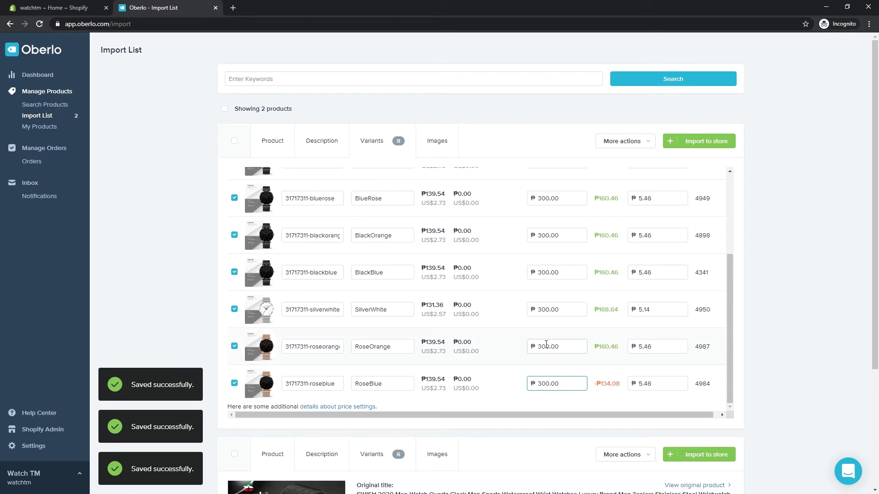
{"action": "scroll", "coordinate": [558, 311], "scroll_direction": "up", "scroll_amount": 3}
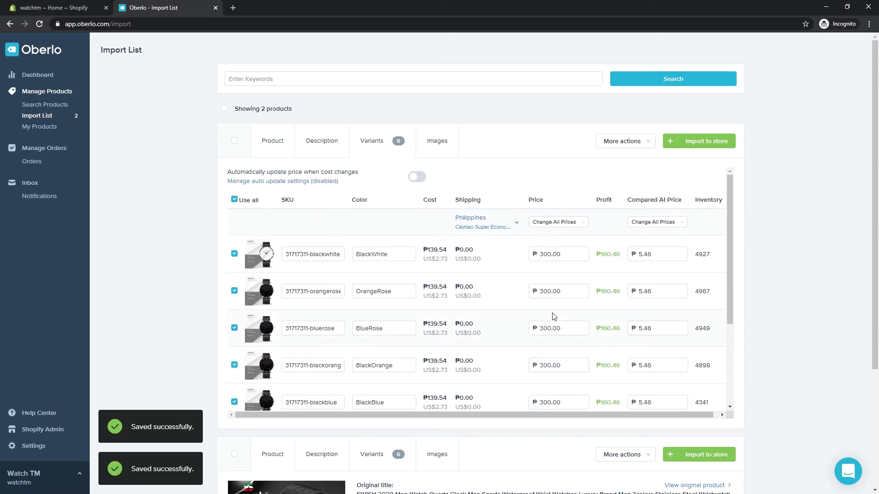
{"action": "scroll", "coordinate": [555, 310], "scroll_direction": "down", "scroll_amount": 3}
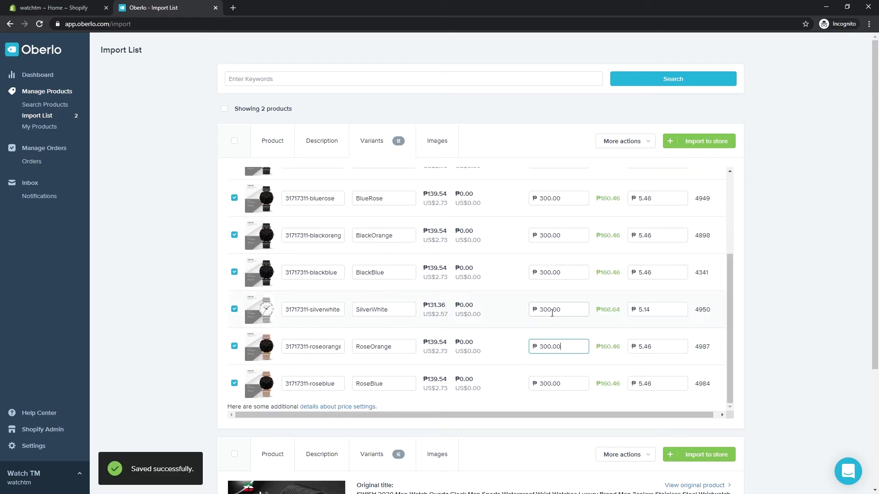
{"action": "scroll", "coordinate": [552, 313], "scroll_direction": "up", "scroll_amount": 3}
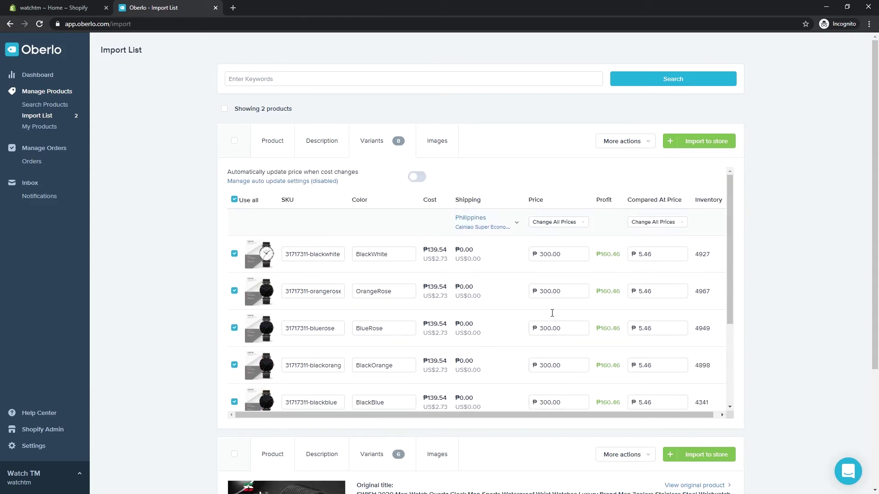
Step: Add the wrist-worn photo and the size-chart image to the watch's gallery
{"action": "left_click", "coordinate": [427, 151]}
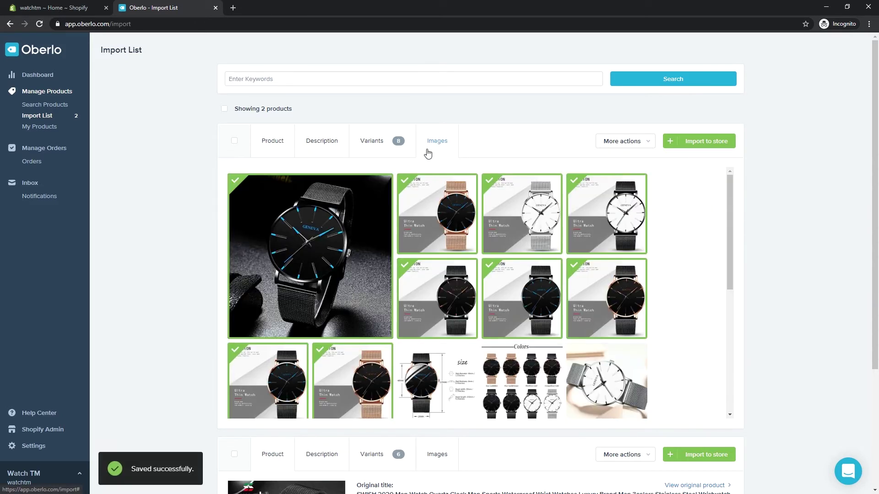
{"action": "scroll", "coordinate": [524, 250], "scroll_direction": "down", "scroll_amount": 4}
{"action": "scroll", "coordinate": [526, 265], "scroll_direction": "down", "scroll_amount": 2}
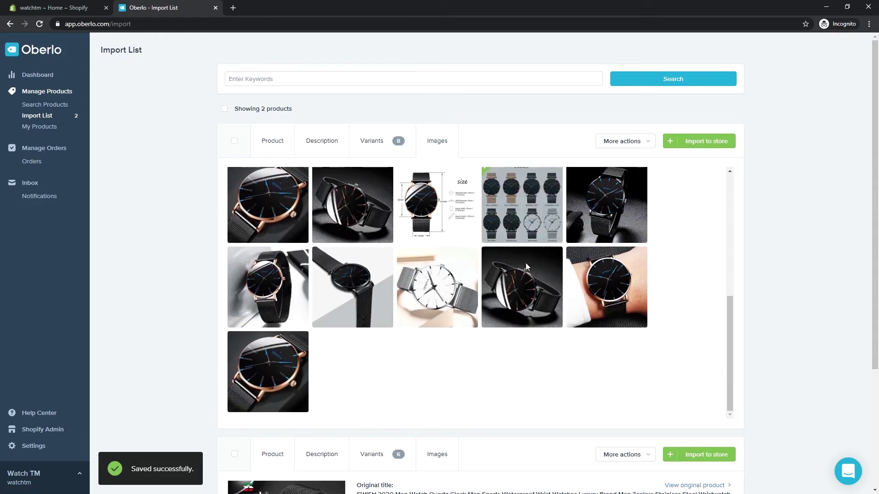
{"action": "left_click", "coordinate": [603, 286]}
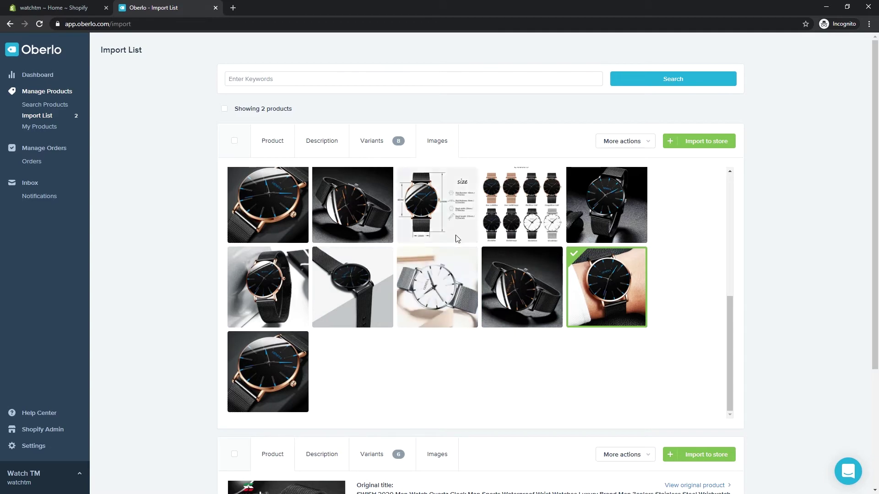
{"action": "left_click", "coordinate": [441, 210]}
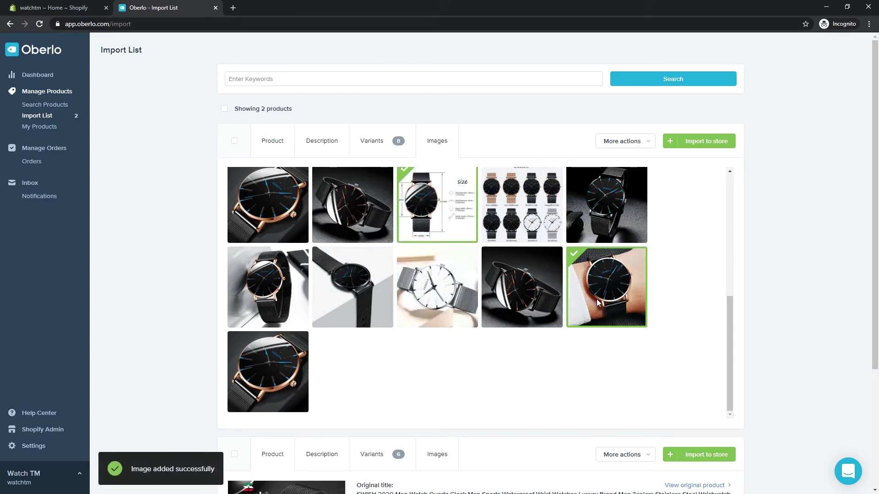
Step: Import Watch TM Iconic Mesh into the Shopify store
{"action": "scroll", "coordinate": [550, 284], "scroll_direction": "up", "scroll_amount": 4}
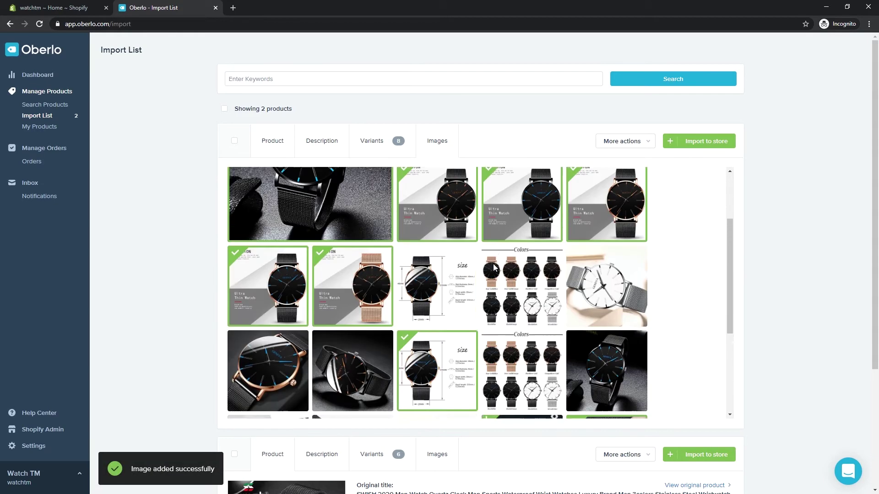
{"action": "scroll", "coordinate": [495, 268], "scroll_direction": "up", "scroll_amount": 2}
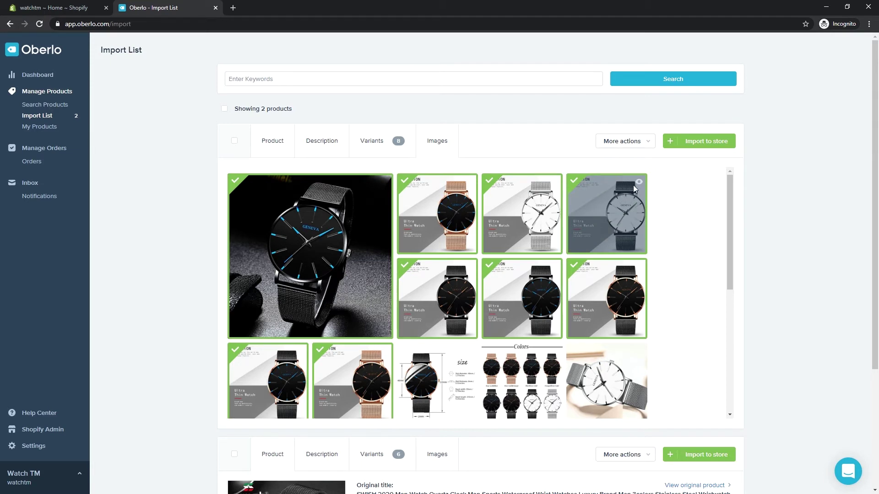
{"action": "left_click", "coordinate": [694, 144]}
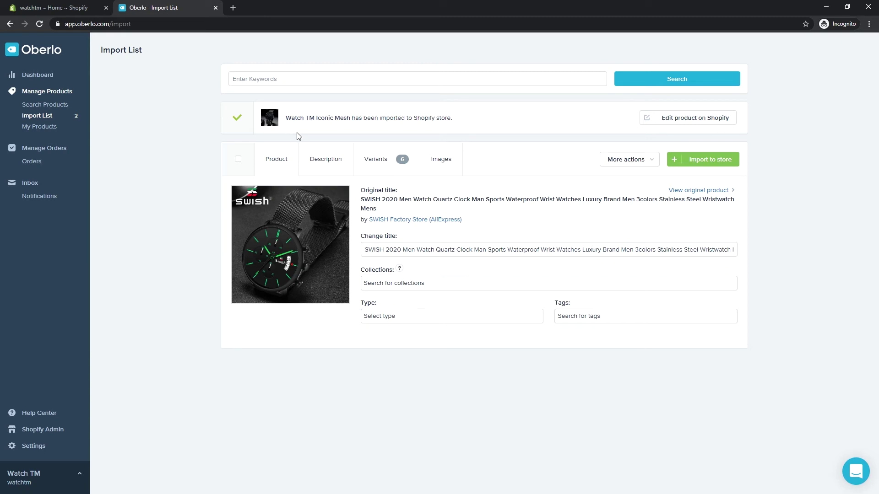
{"action": "left_click", "coordinate": [64, 9]}
Step: Set the BlackWhite, OrangeRose, BlueRose and BlackOrange quantities of Watch TM Iconic Mesh to 30
{"action": "left_click", "coordinate": [32, 106]}
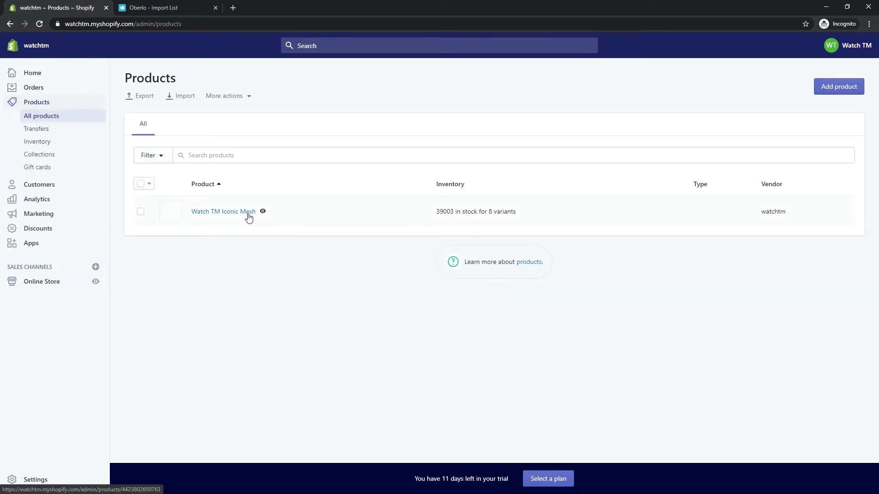
{"action": "left_click", "coordinate": [223, 216]}
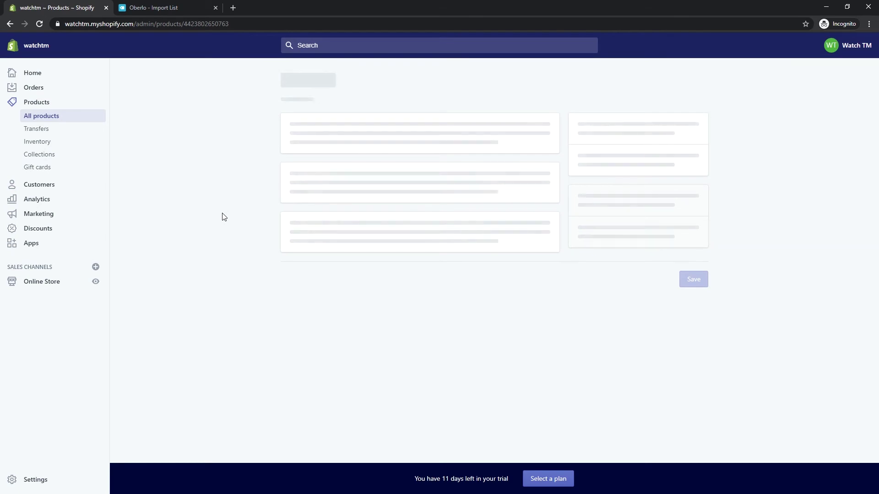
{"action": "left_click_drag", "start_coordinate": [369, 158], "coordinate": [228, 163]}
{"action": "scroll", "coordinate": [191, 181], "scroll_direction": "down", "scroll_amount": 5}
{"action": "scroll", "coordinate": [388, 210], "scroll_direction": "down", "scroll_amount": 7}
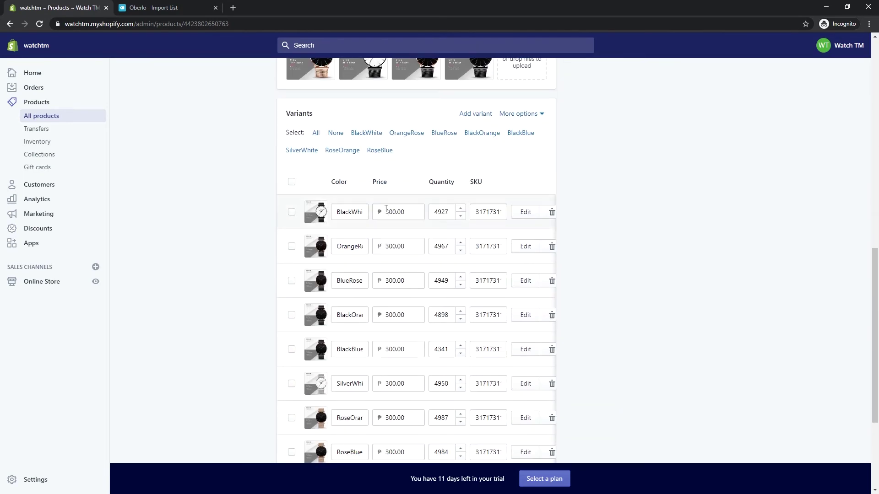
{"action": "double_click", "coordinate": [450, 211]}
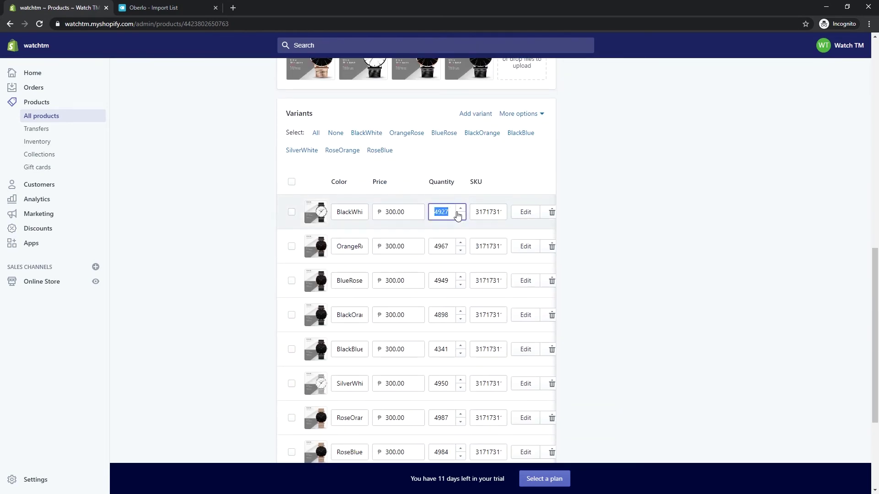
{"action": "type", "text": "30"}
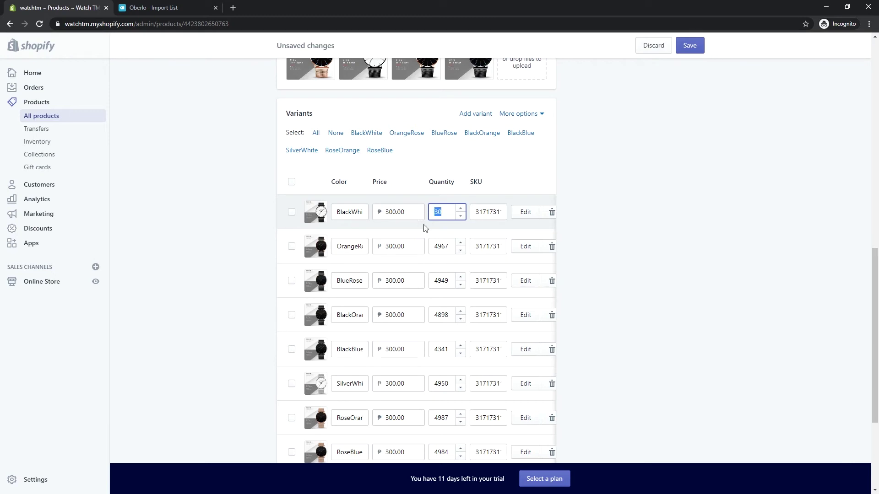
{"action": "double_click", "coordinate": [448, 246]}
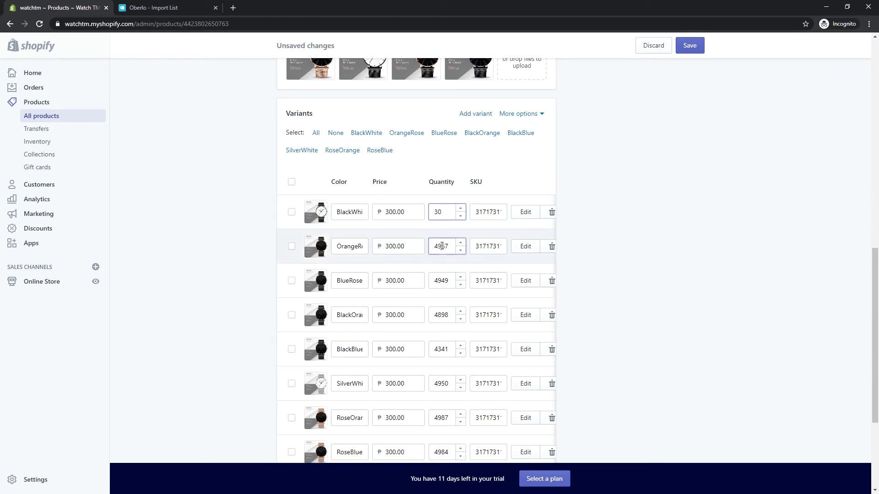
{"action": "type", "text": "30"}
{"action": "double_click", "coordinate": [441, 280]}
{"action": "type", "text": "30"}
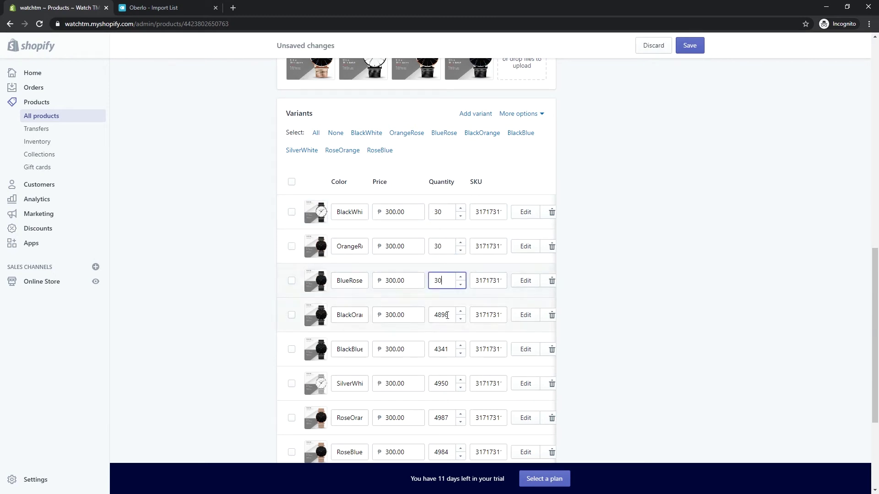
{"action": "double_click", "coordinate": [441, 317]}
{"action": "type", "text": "30"}
Step: Set the BlackBlue, SilverWhite, RoseOrange and RoseBlue quantities to 30 and save
{"action": "scroll", "coordinate": [443, 326], "scroll_direction": "down", "scroll_amount": 1}
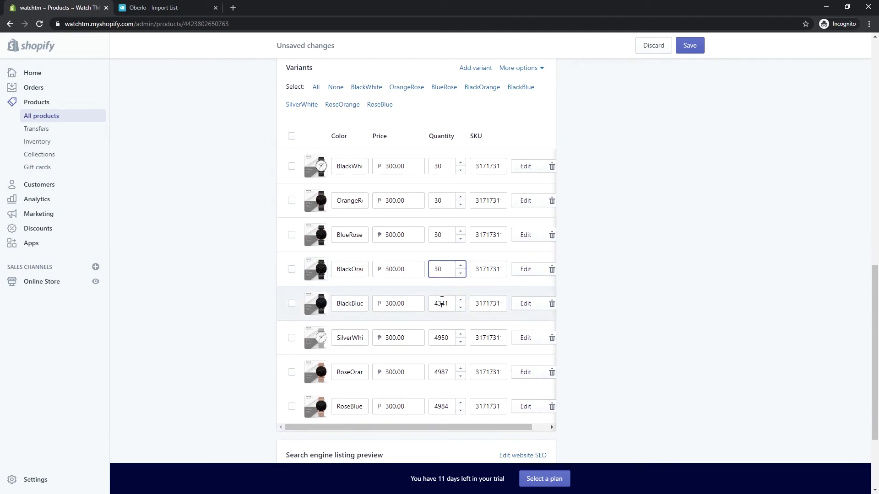
{"action": "double_click", "coordinate": [441, 304]}
{"action": "type", "text": "30"}
{"action": "double_click", "coordinate": [442, 338]}
{"action": "type", "text": "30"}
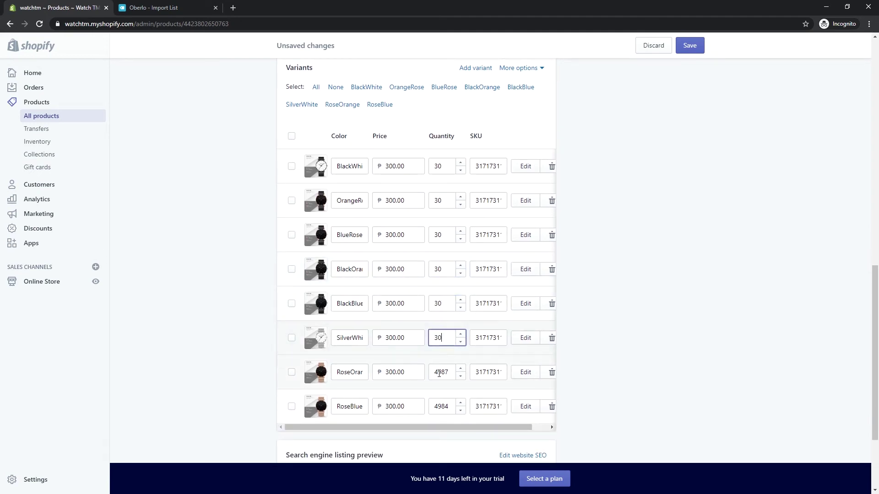
{"action": "double_click", "coordinate": [442, 372]}
{"action": "type", "text": "30"}
{"action": "double_click", "coordinate": [446, 407]}
{"action": "type", "text": "30"}
{"action": "scroll", "coordinate": [493, 361], "scroll_direction": "down", "scroll_amount": 3}
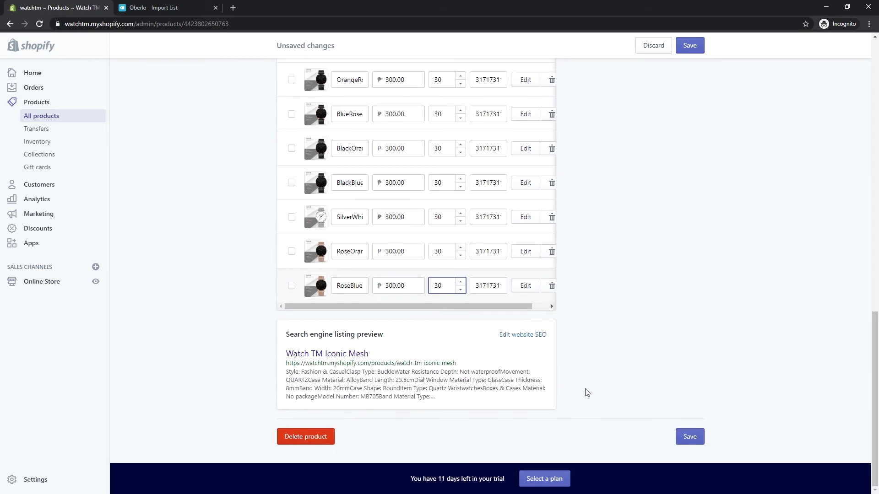
{"action": "left_click", "coordinate": [685, 443]}
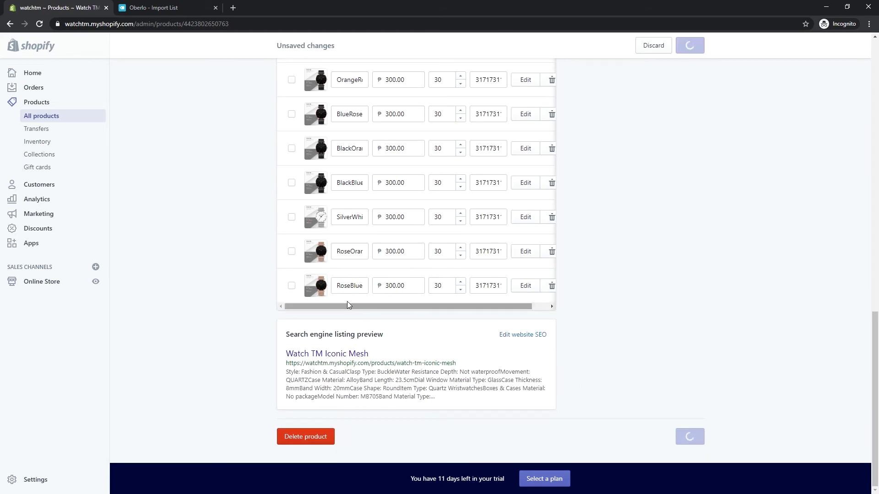
Step: Preview Watch TM Iconic Mesh's product photos in the online store, then return to Oberlo's Import List
{"action": "scroll", "coordinate": [343, 299], "scroll_direction": "up", "scroll_amount": 12}
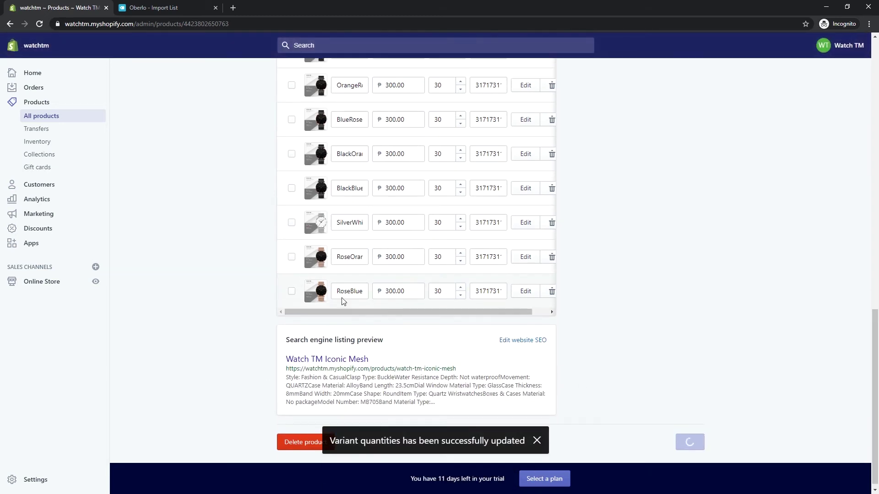
{"action": "scroll", "coordinate": [335, 297], "scroll_direction": "up", "scroll_amount": 3}
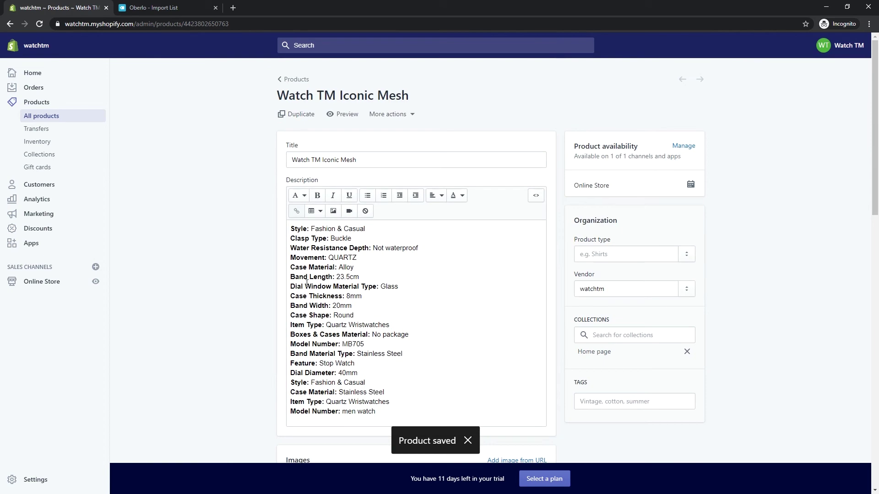
{"action": "left_click", "coordinate": [339, 116]}
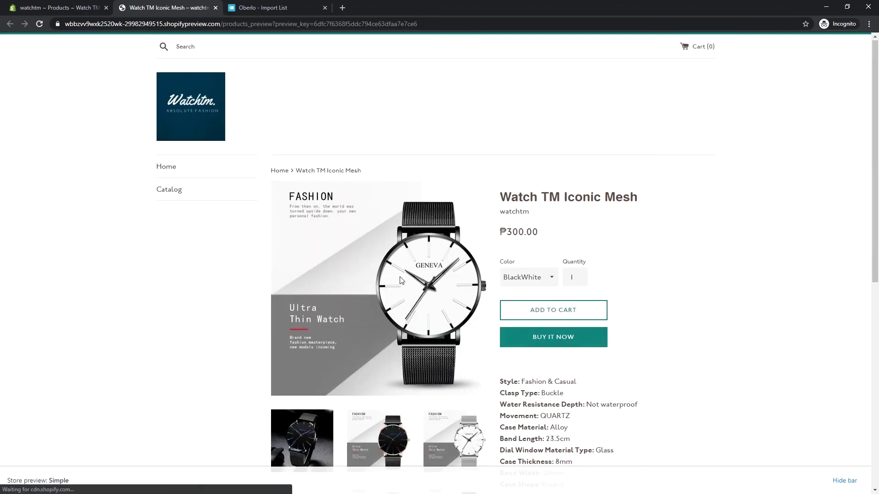
{"action": "scroll", "coordinate": [376, 284], "scroll_direction": "down", "scroll_amount": 3}
{"action": "left_click", "coordinate": [396, 307]}
{"action": "left_click", "coordinate": [455, 314]}
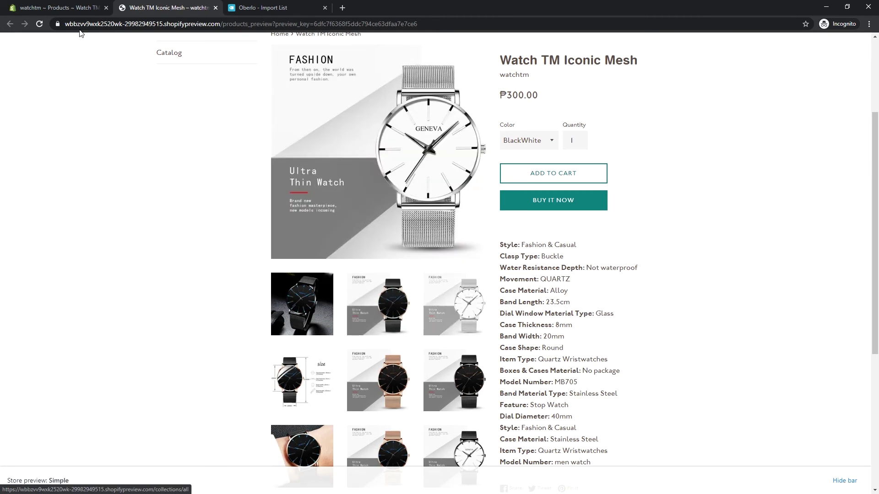
{"action": "left_click", "coordinate": [277, 8]}
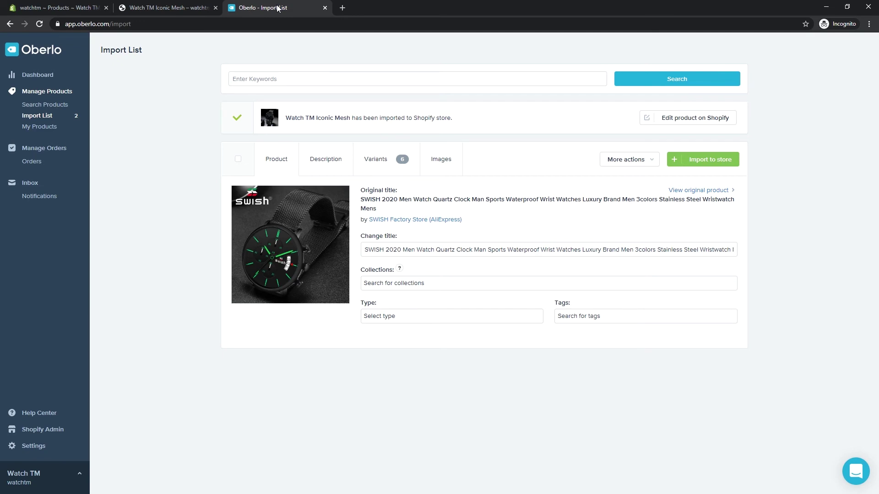
Step: Replace the SWISH watch's long title with 'Watch TM Chrono Mesh' and show its description
{"action": "left_click", "coordinate": [36, 116]}
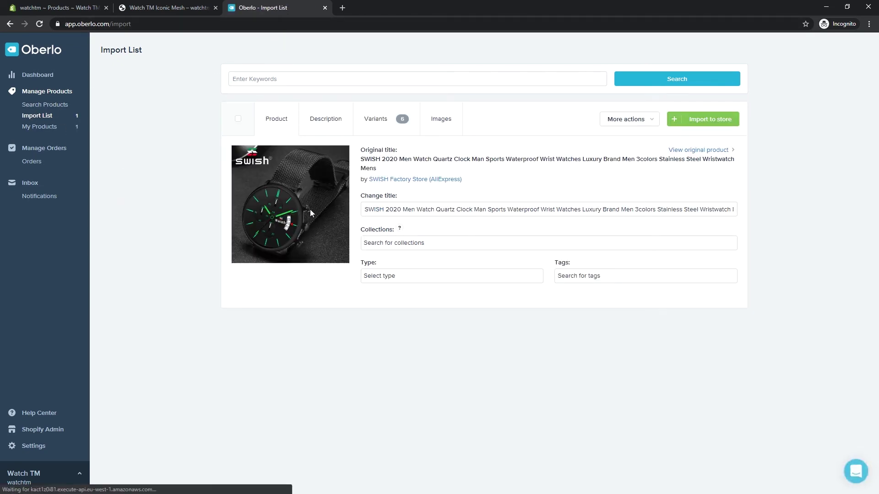
{"action": "triple_click", "coordinate": [431, 210]}
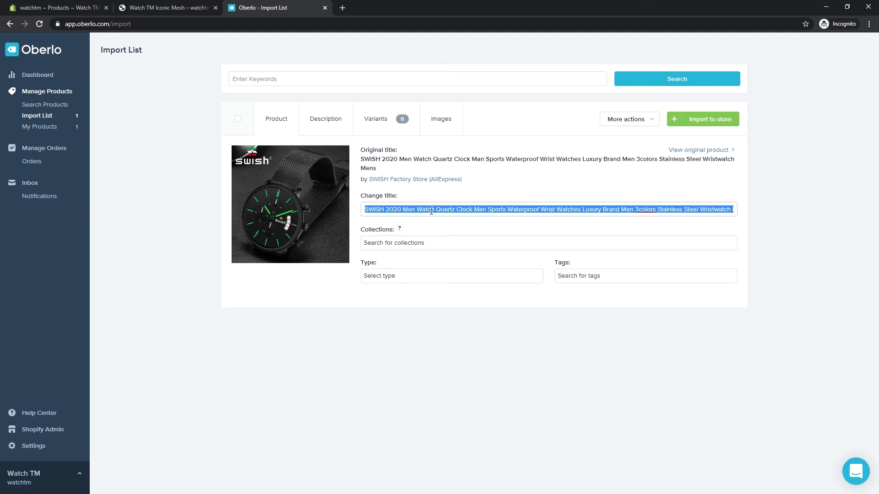
{"action": "type", "text": "Watch TM Chrono Mesh"}
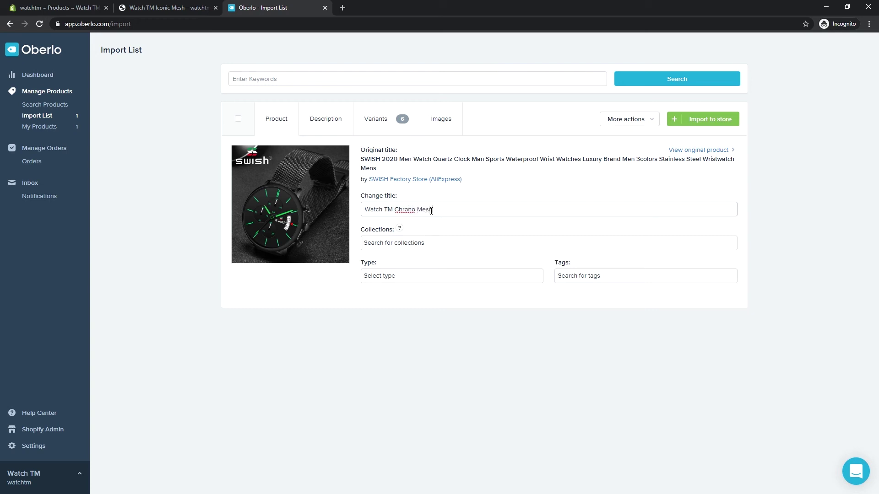
{"action": "left_click", "coordinate": [431, 210]}
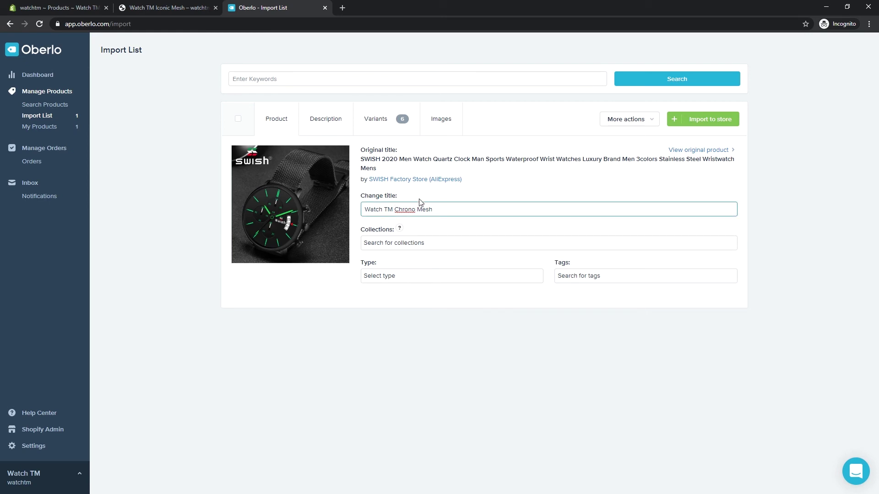
{"action": "left_click", "coordinate": [328, 133]}
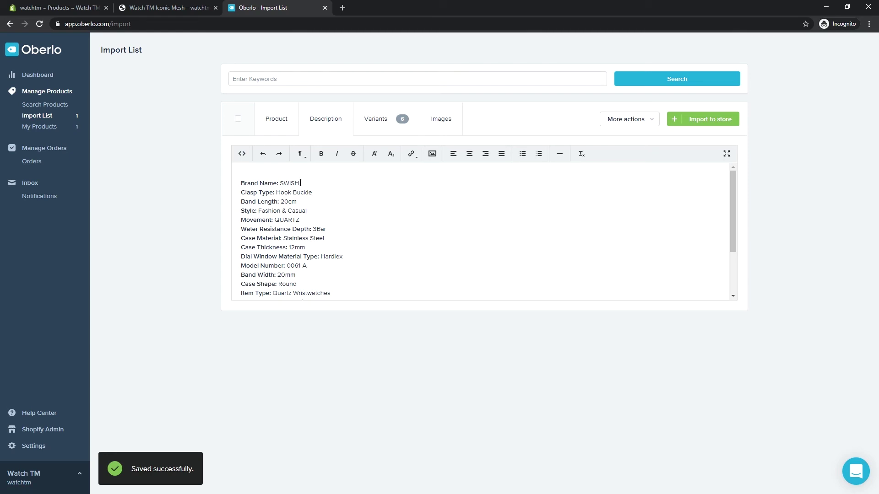
Step: Delete the 'Brand Name: SWISH' line from the Chrono Mesh description and show the variants pricing
{"action": "left_click_drag", "start_coordinate": [300, 183], "coordinate": [240, 183]}
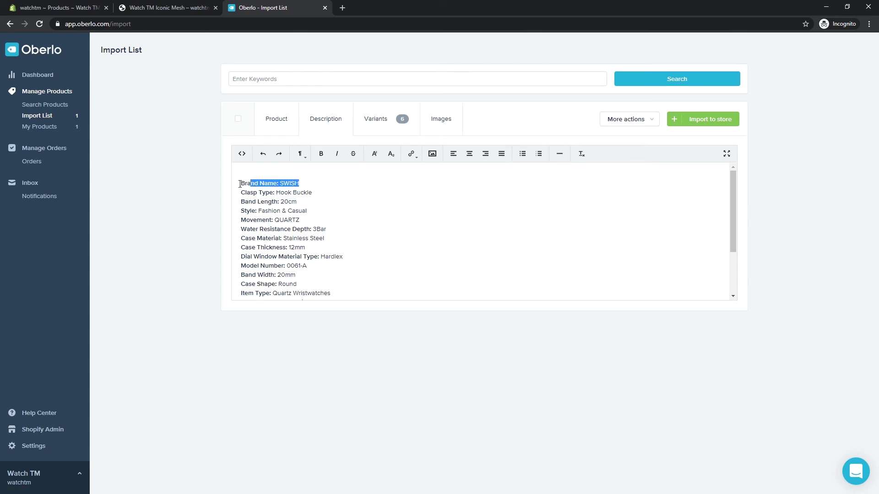
{"action": "key", "text": "BackSpace"}
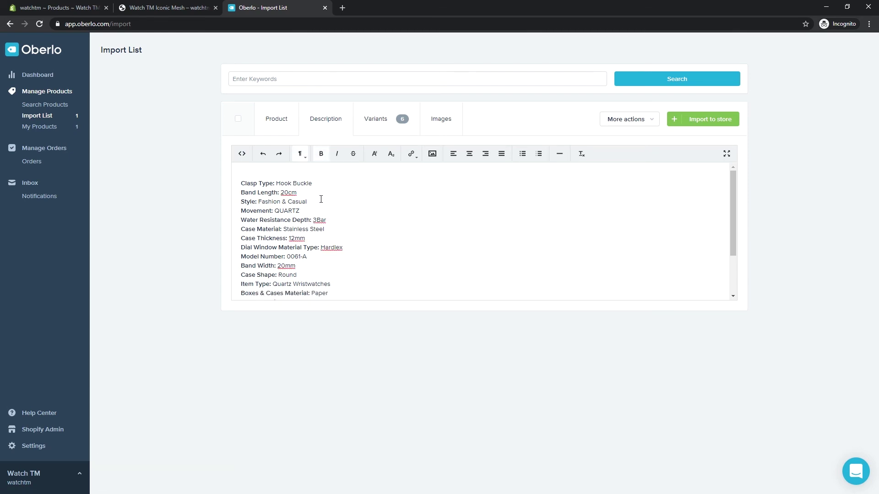
{"action": "scroll", "coordinate": [320, 219], "scroll_direction": "down", "scroll_amount": 2}
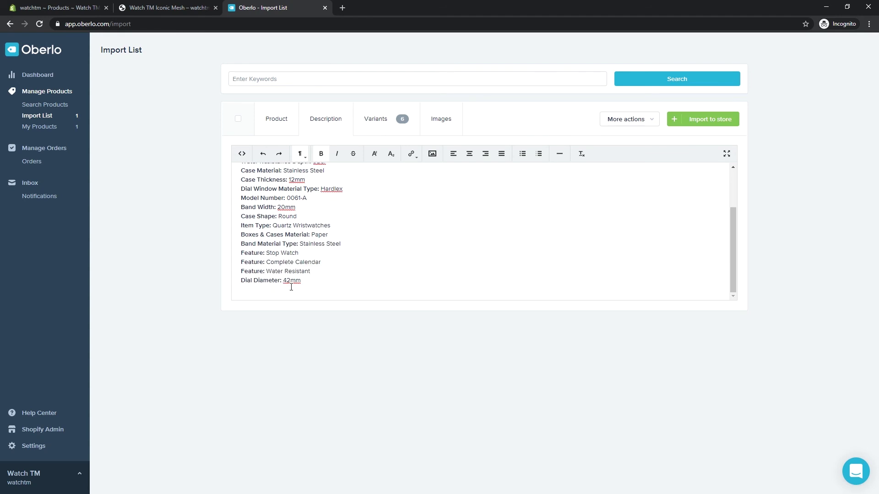
{"action": "scroll", "coordinate": [287, 267], "scroll_direction": "up", "scroll_amount": 2}
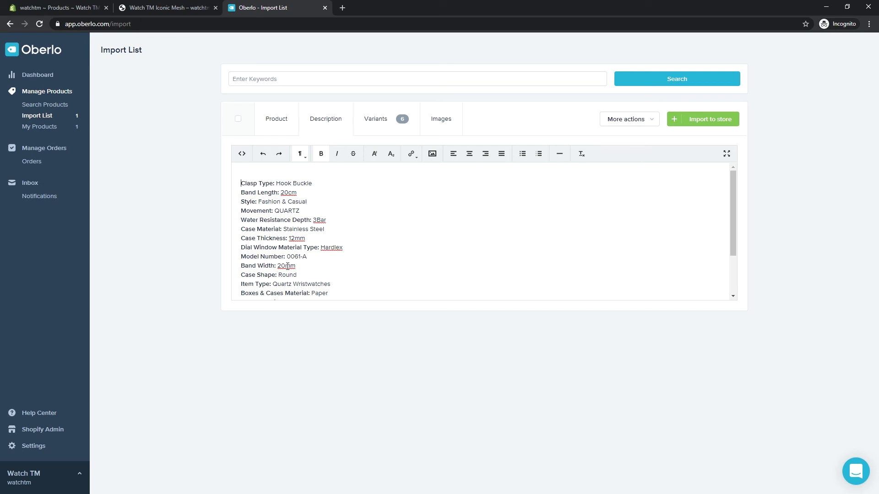
{"action": "scroll", "coordinate": [288, 266], "scroll_direction": "down", "scroll_amount": 2}
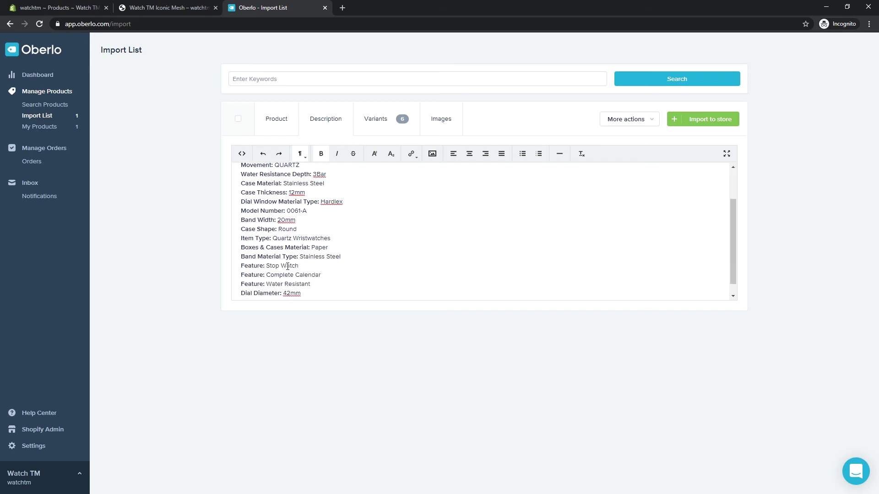
{"action": "left_click", "coordinate": [387, 130]}
Step: Keep only the first Black variant, priced at ₱1000.00 for ₱192.92 profit
{"action": "left_click", "coordinate": [239, 223]}
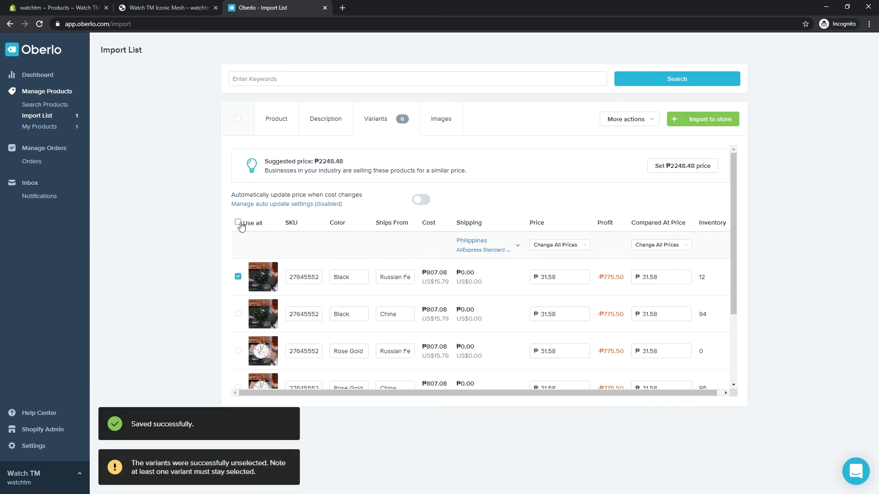
{"action": "left_click", "coordinate": [553, 279]}
{"action": "type", "text": "100"}
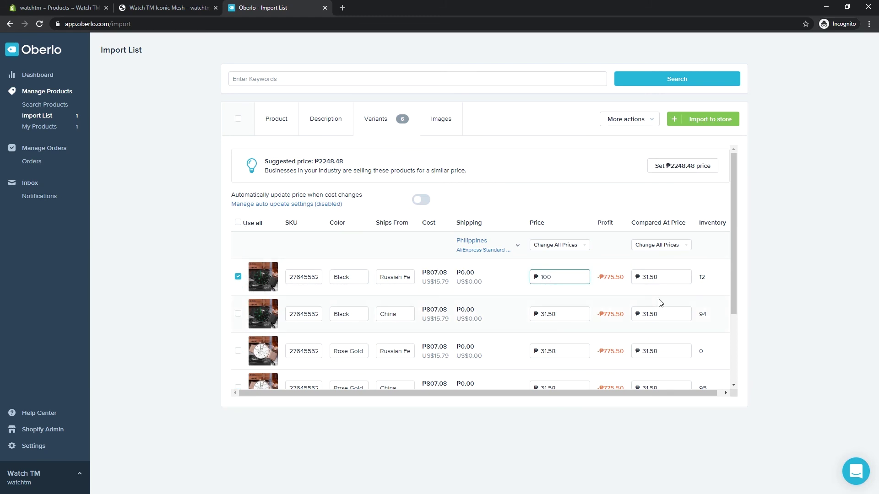
{"action": "type", "text": "0"}
{"action": "left_click", "coordinate": [664, 277]}
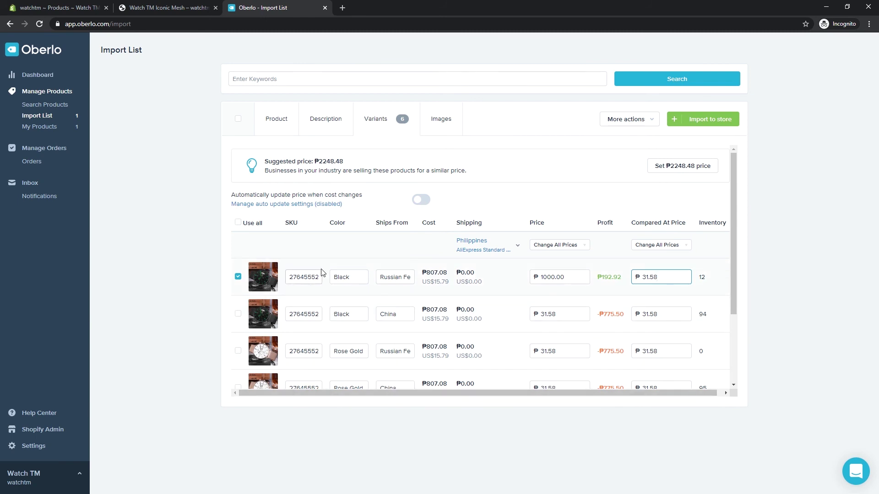
{"action": "left_click", "coordinate": [435, 121]}
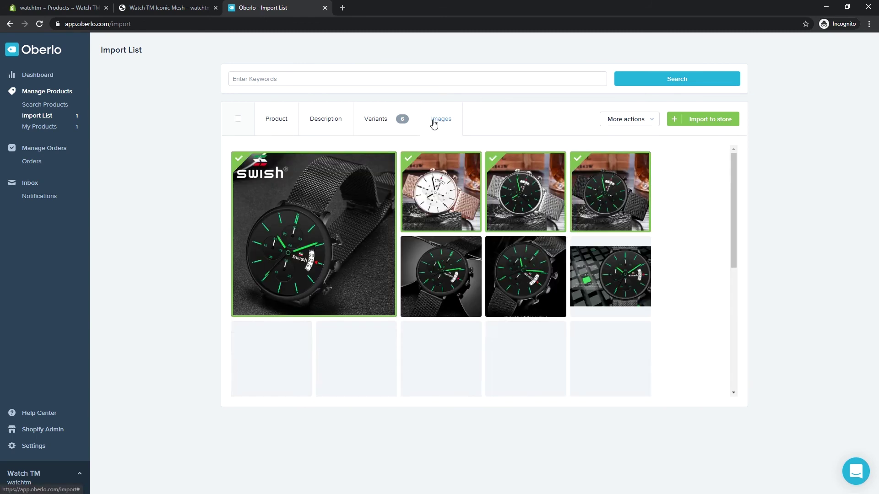
Step: Deselect photos 2–4, add the hand-held watch photo, and import Watch TM Chrono Mesh
{"action": "left_click", "coordinate": [432, 174]}
{"action": "left_click", "coordinate": [522, 192]}
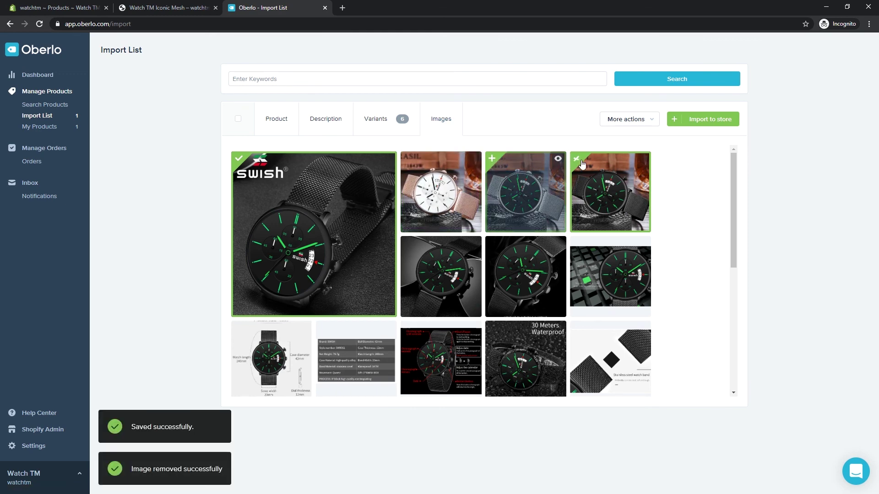
{"action": "left_click", "coordinate": [579, 210]}
{"action": "scroll", "coordinate": [575, 272], "scroll_direction": "down", "scroll_amount": 5}
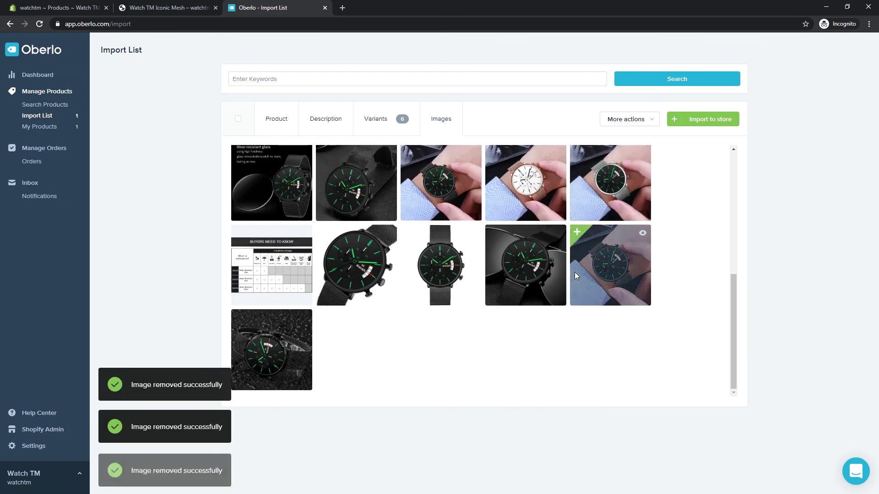
{"action": "left_click", "coordinate": [581, 297]}
{"action": "scroll", "coordinate": [567, 293], "scroll_direction": "up", "scroll_amount": 3}
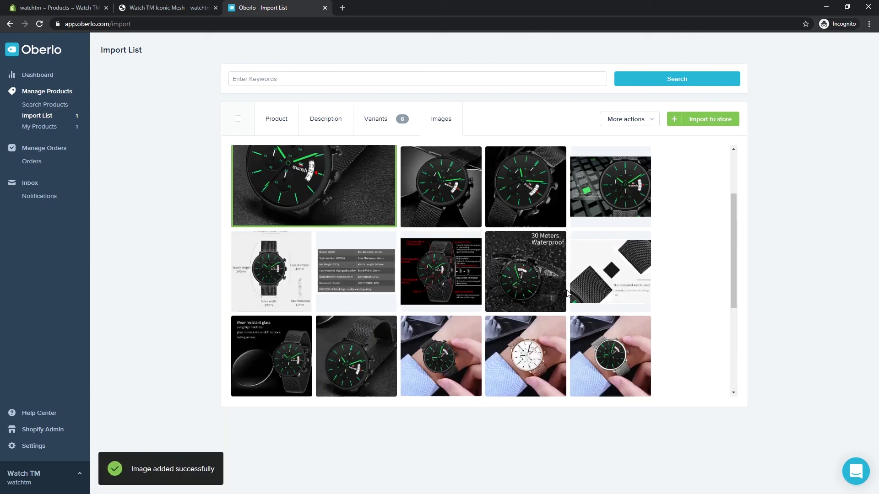
{"action": "scroll", "coordinate": [567, 294], "scroll_direction": "up", "scroll_amount": 2}
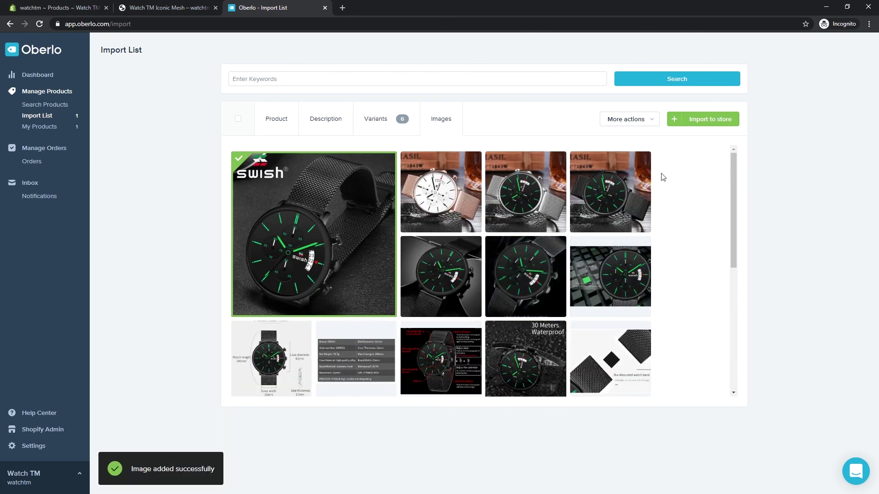
{"action": "left_click", "coordinate": [709, 122]}
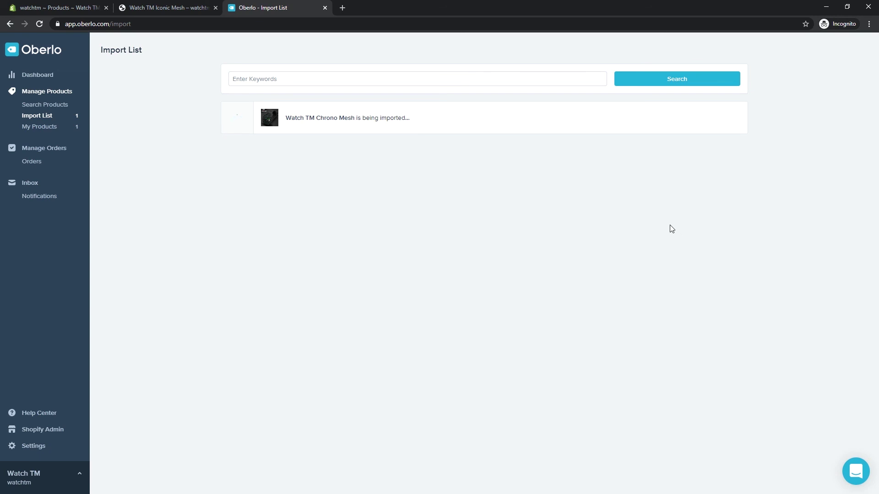
Step: Confirm Oberlo's My Products lists both watches, then return to the Shopify admin
{"action": "left_click", "coordinate": [45, 120]}
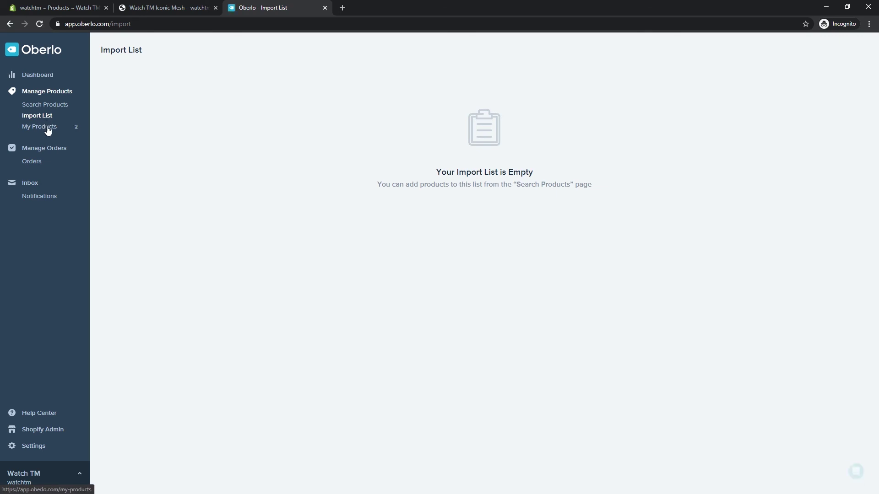
{"action": "left_click", "coordinate": [45, 127]}
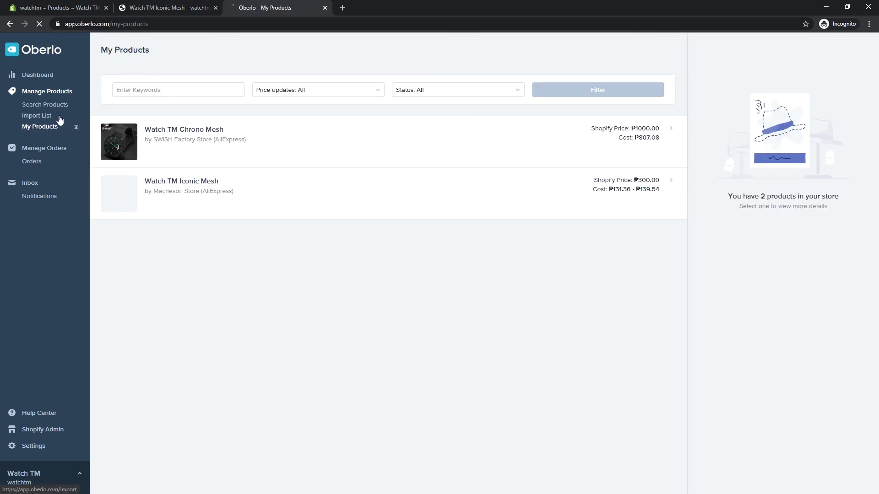
{"action": "left_click", "coordinate": [40, 8]}
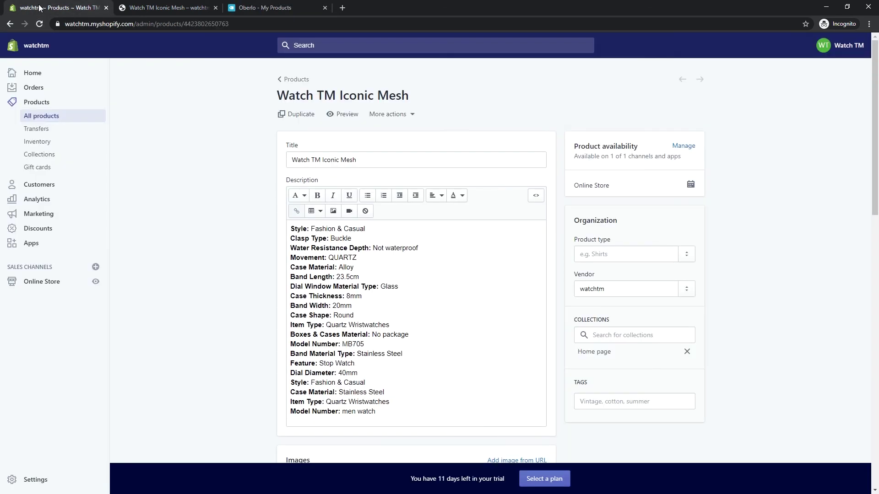
Step: Open Watch TM Chrono Mesh (12 in stock) from Shopify's All products list
{"action": "left_click", "coordinate": [46, 116]}
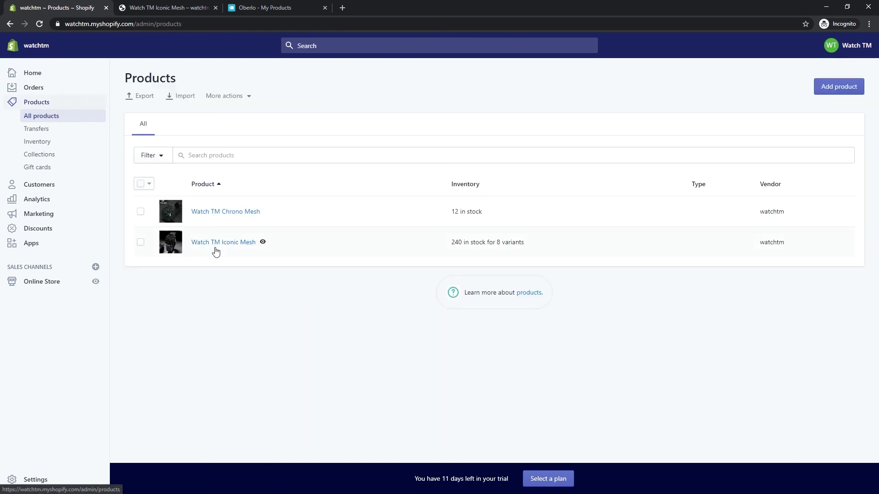
{"action": "left_click", "coordinate": [210, 216]}
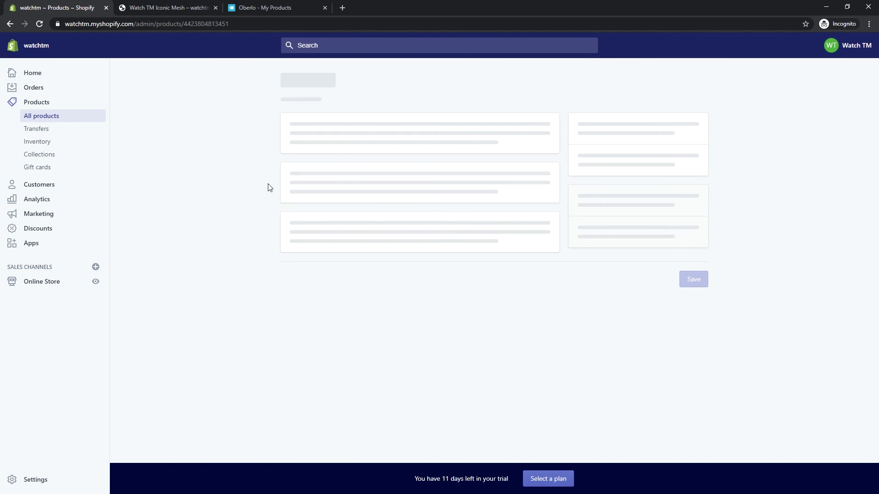